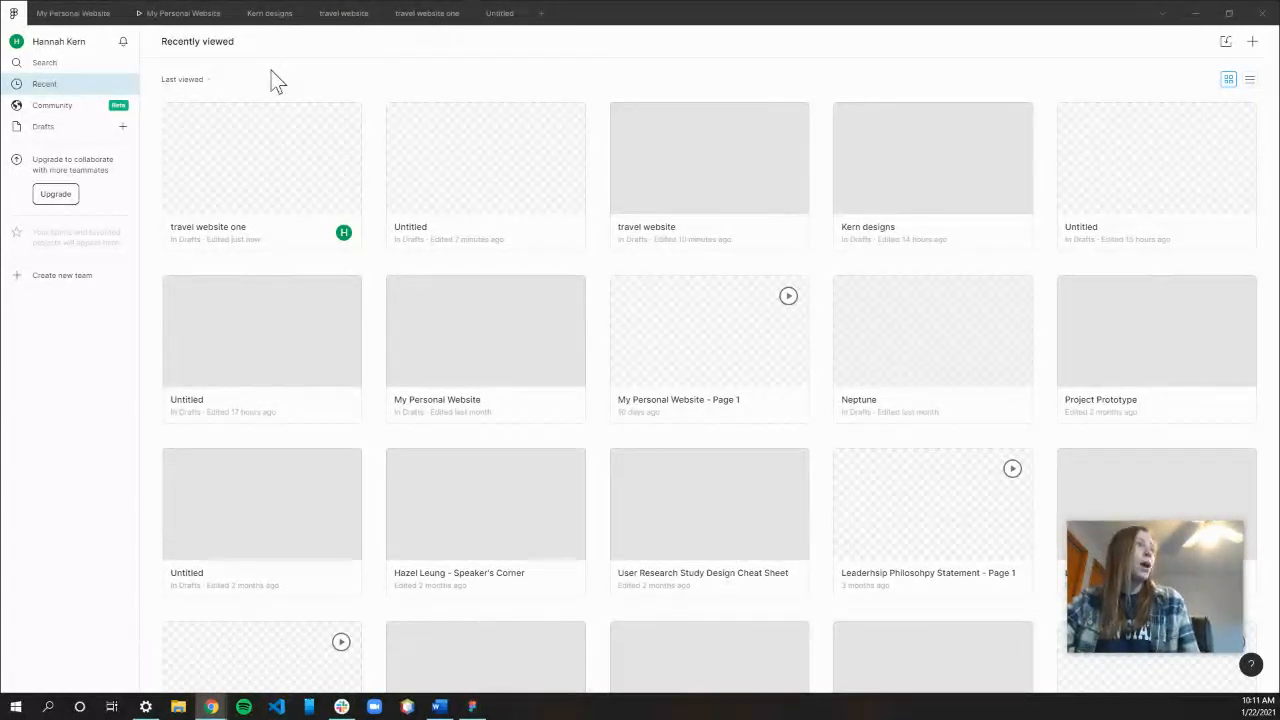
Create a blank-canvas draft file named Get Away and add a 1440 × 1024 Desktop frame to it
{"action": "left_click", "coordinate": [122, 128]}
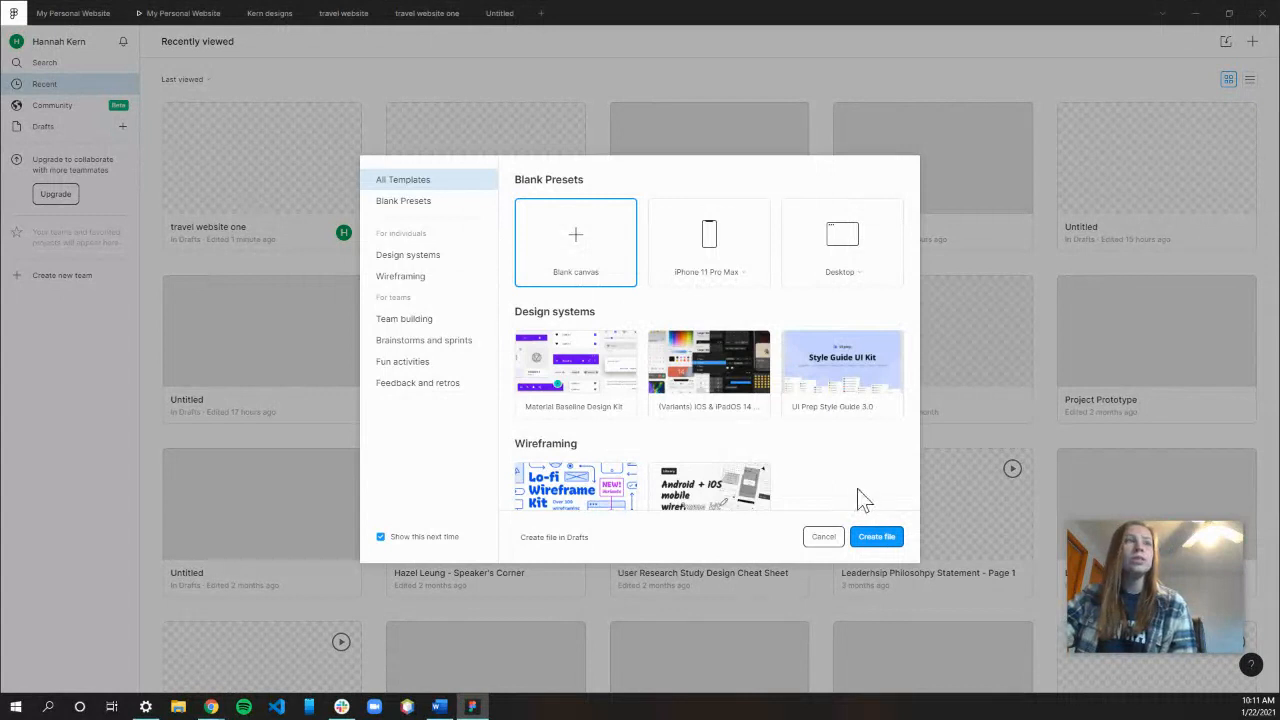
{"action": "left_click", "coordinate": [890, 540]}
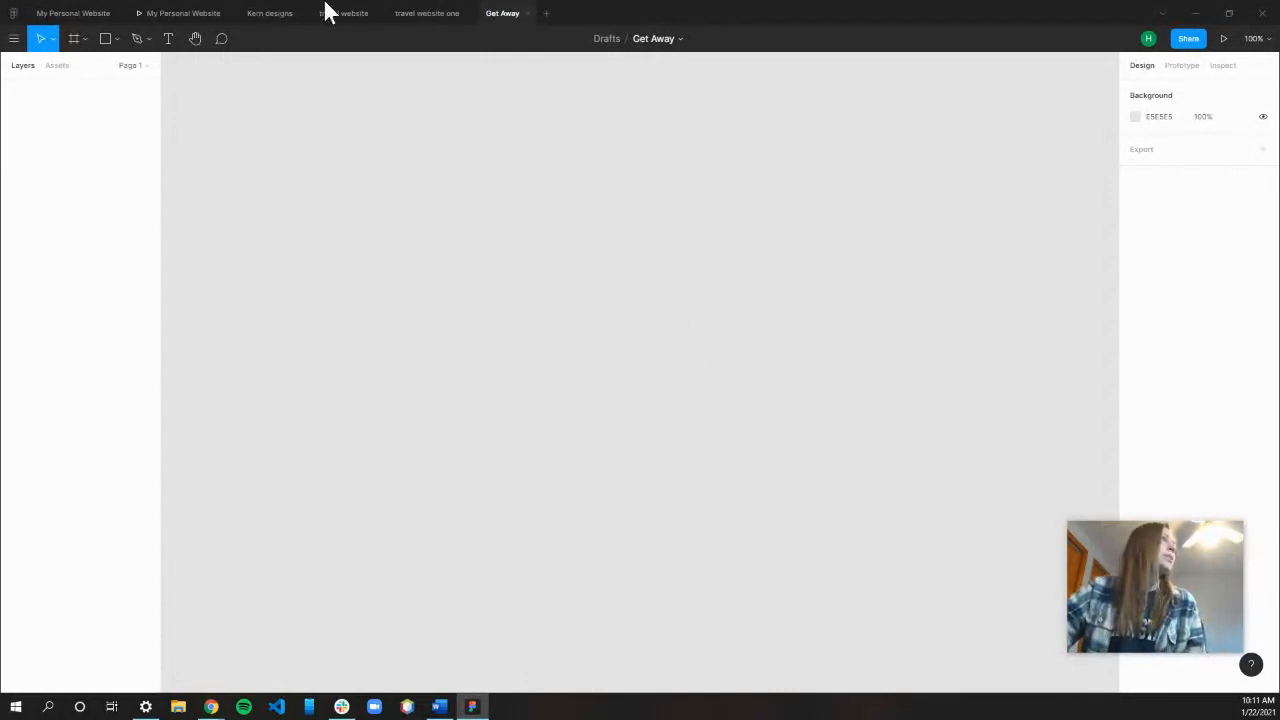
{"action": "left_click", "coordinate": [73, 40]}
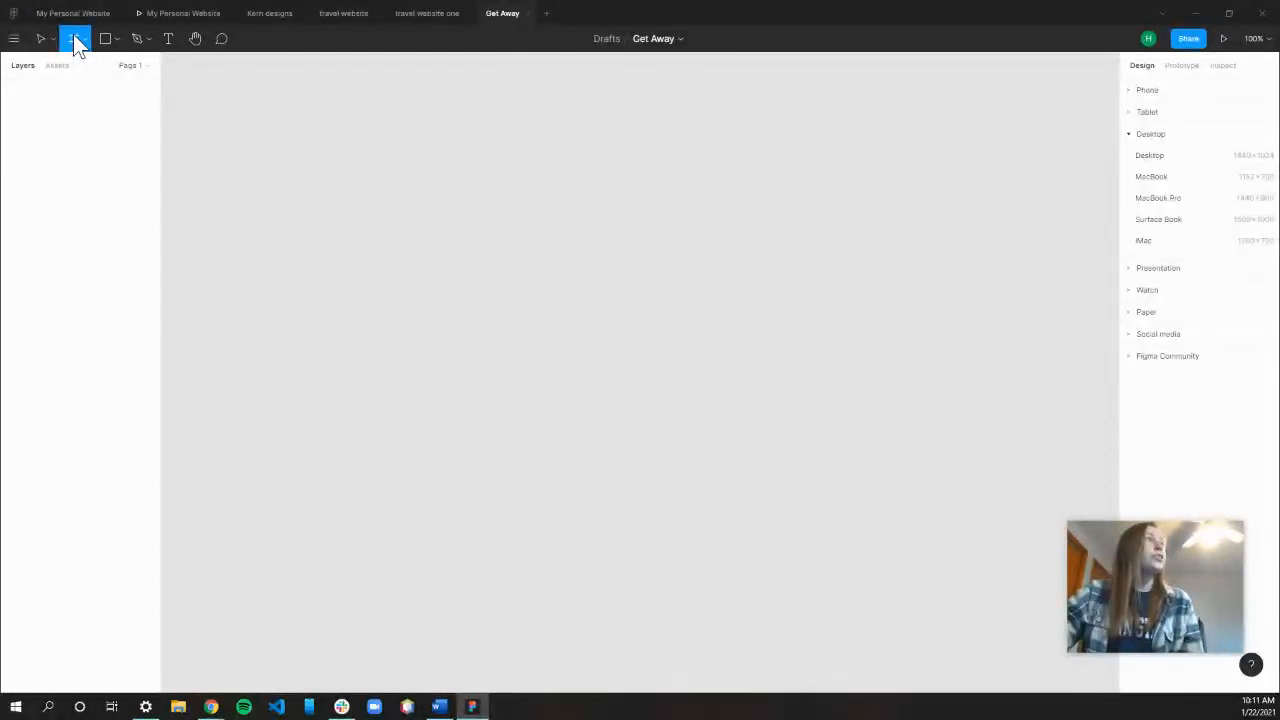
{"action": "left_click", "coordinate": [1206, 156]}
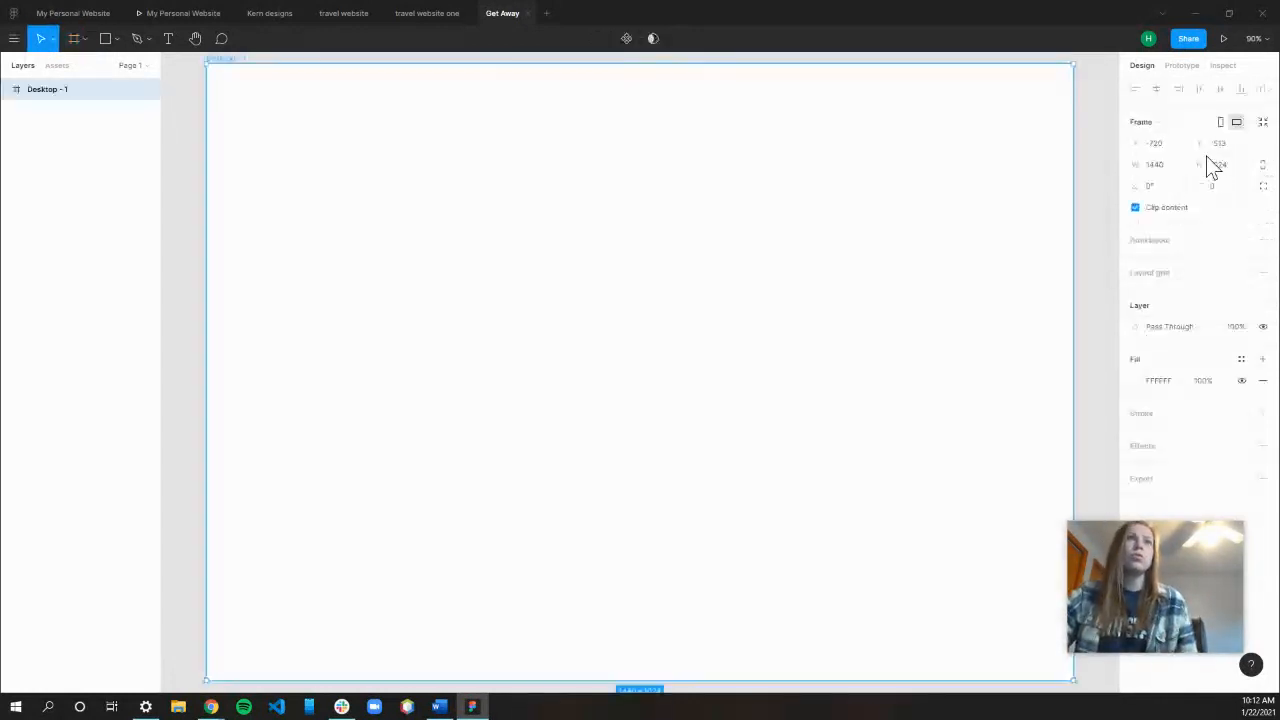
Draw a full-width rectangle about 1440 × 80 and align it with the frame's top edge as a header bar
{"action": "left_click", "coordinate": [105, 39]}
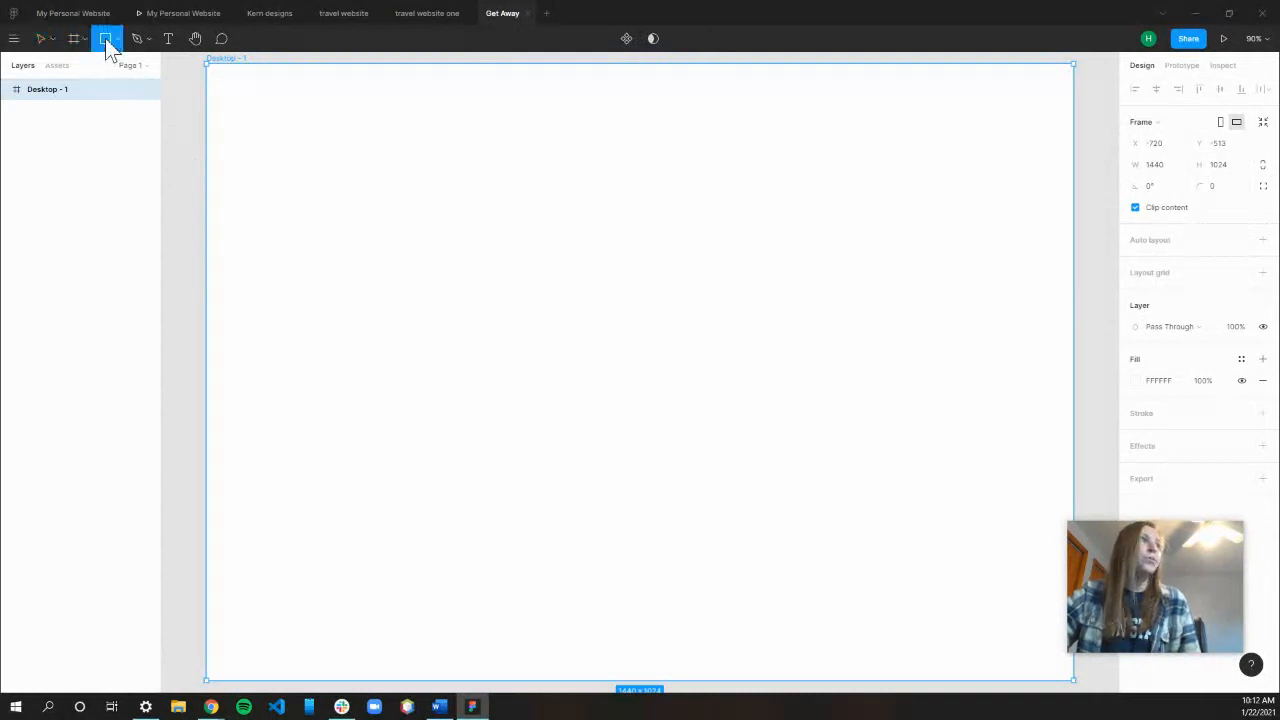
{"action": "mouse_move", "coordinate": [205, 158]}
{"action": "left_mouse_down"}
{"action": "mouse_move", "coordinate": [852, 240]}
{"action": "mouse_move", "coordinate": [1093, 205]}
{"action": "mouse_move", "coordinate": [1066, 211]}
{"action": "mouse_move", "coordinate": [1071, 190]}
{"action": "mouse_move", "coordinate": [1076, 210]}
{"action": "left_mouse_up"}
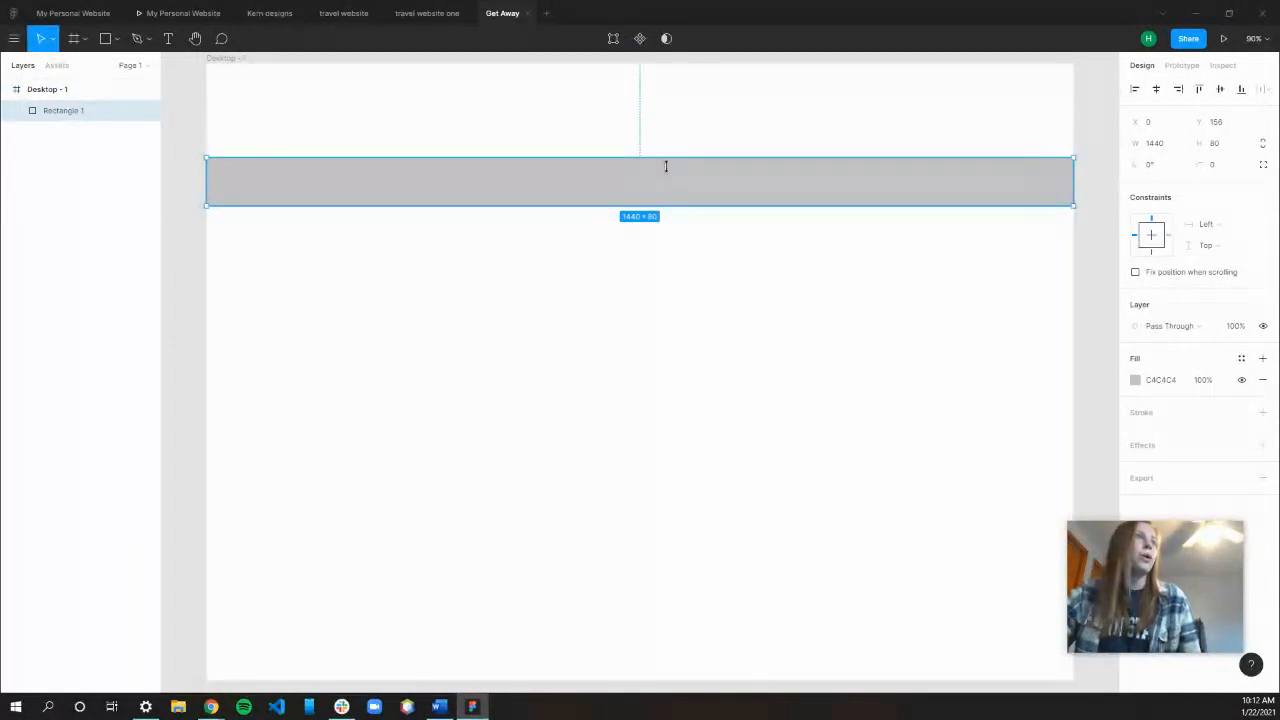
{"action": "mouse_move", "coordinate": [654, 197]}
{"action": "left_mouse_down"}
{"action": "mouse_move", "coordinate": [640, 105]}
{"action": "mouse_move", "coordinate": [654, 104]}
{"action": "left_mouse_up"}
Change the header rectangle's fill to a solid light green
{"action": "left_click", "coordinate": [1164, 382]}
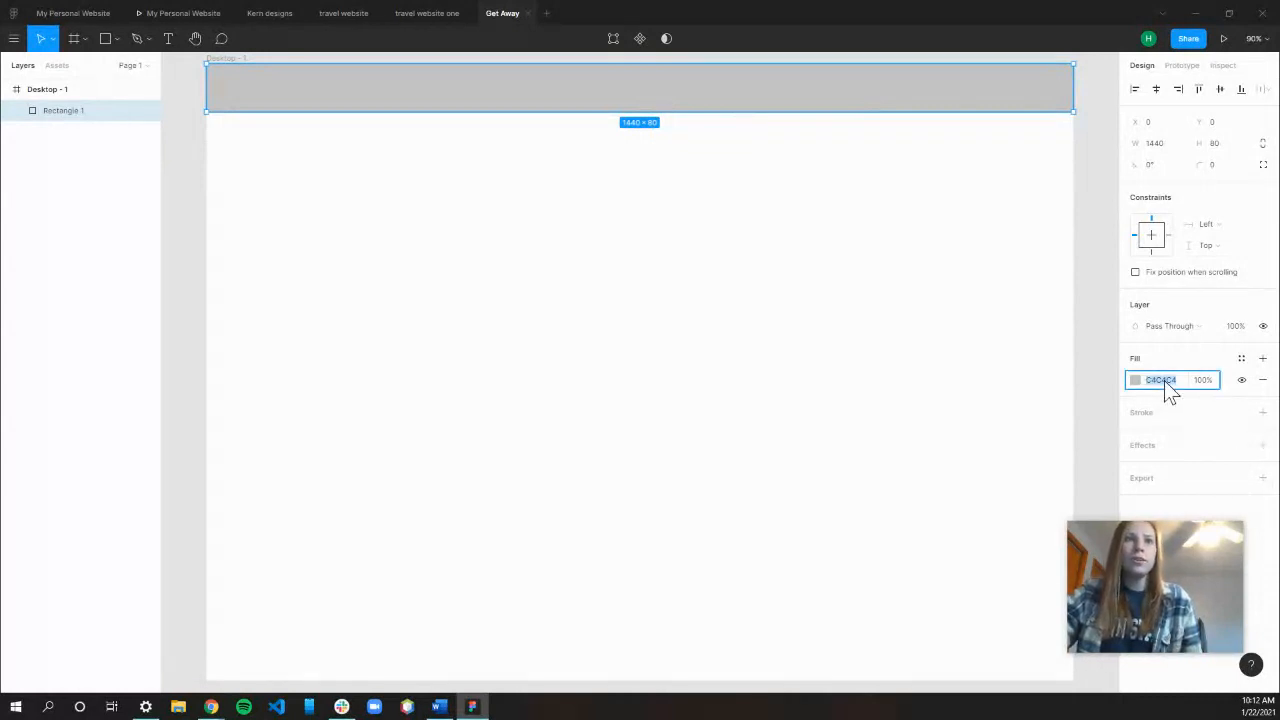
{"action": "left_click", "coordinate": [1135, 380]}
{"action": "left_click", "coordinate": [1040, 575]}
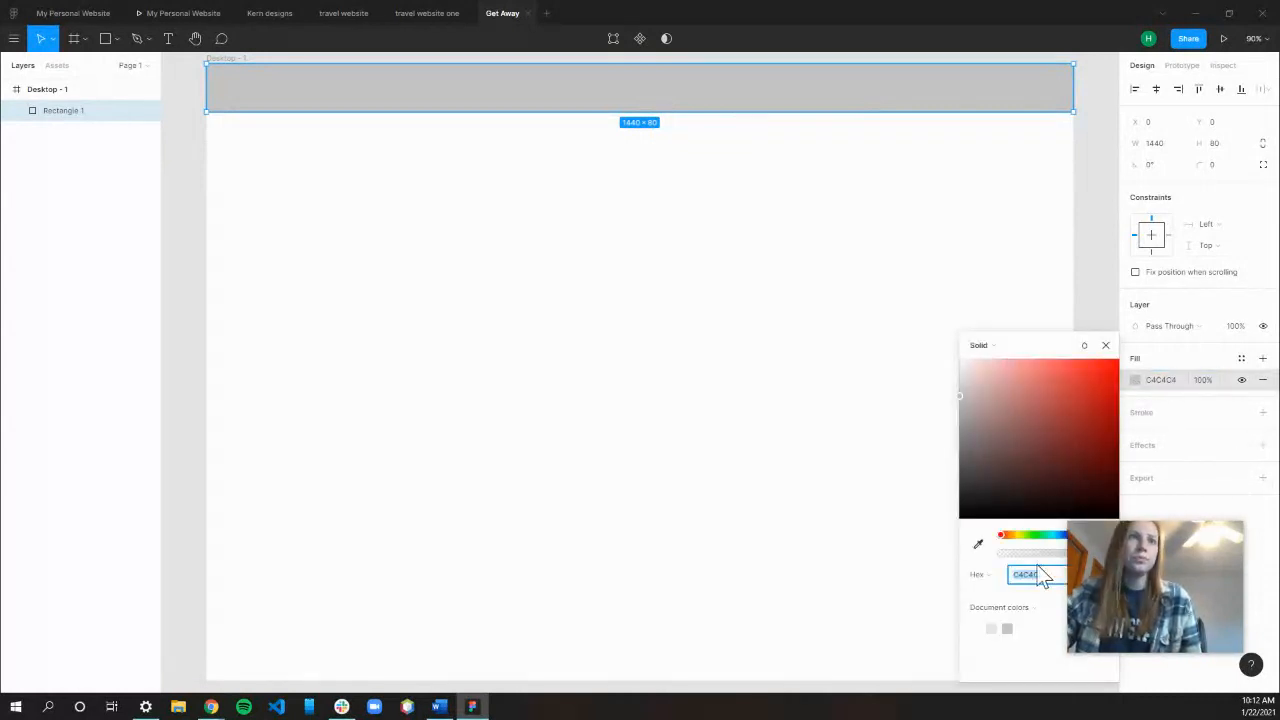
{"action": "left_click_drag", "start_coordinate": [1170, 550], "coordinate": [1174, 401]}
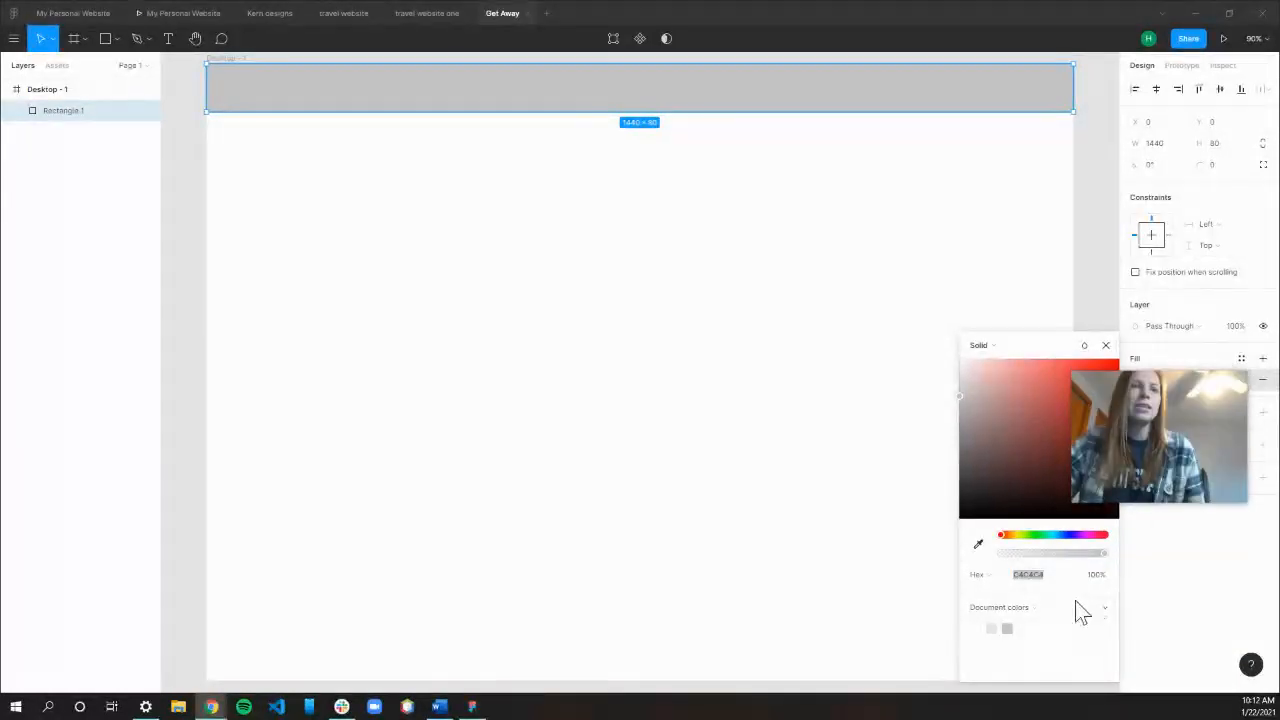
{"action": "left_click", "coordinate": [1035, 535]}
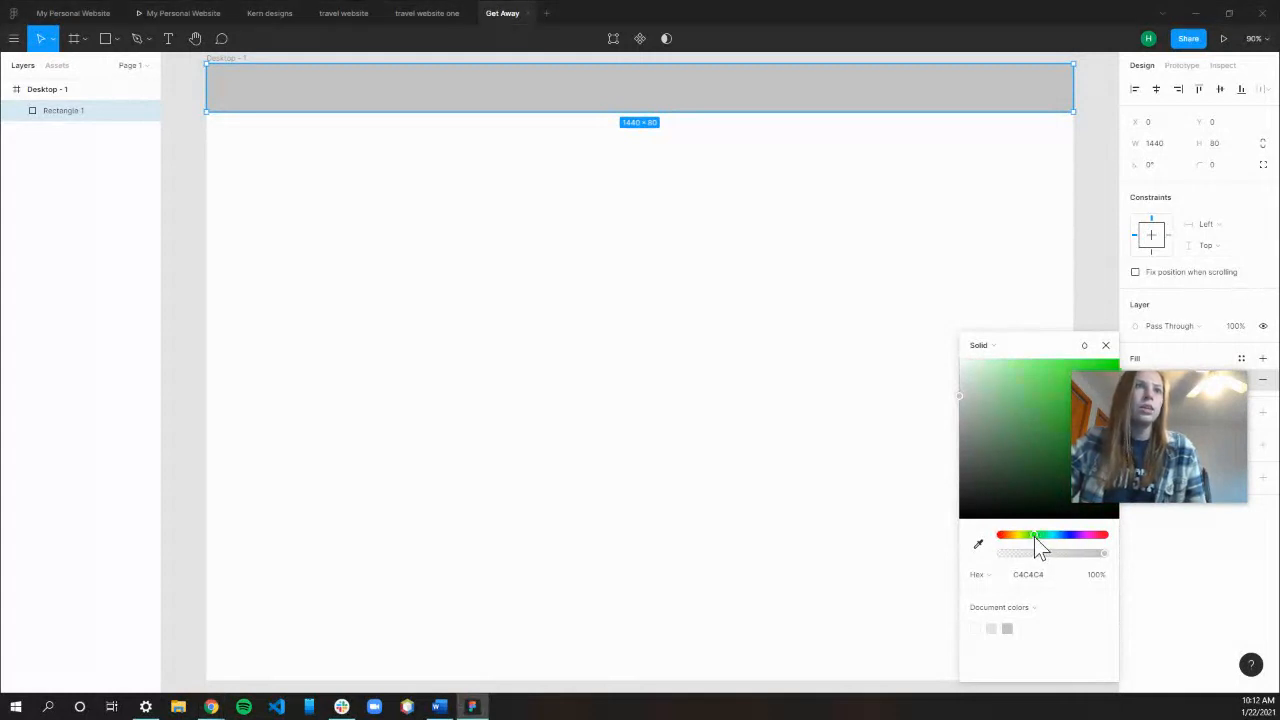
{"action": "left_click_drag", "start_coordinate": [961, 396], "coordinate": [1027, 377]}
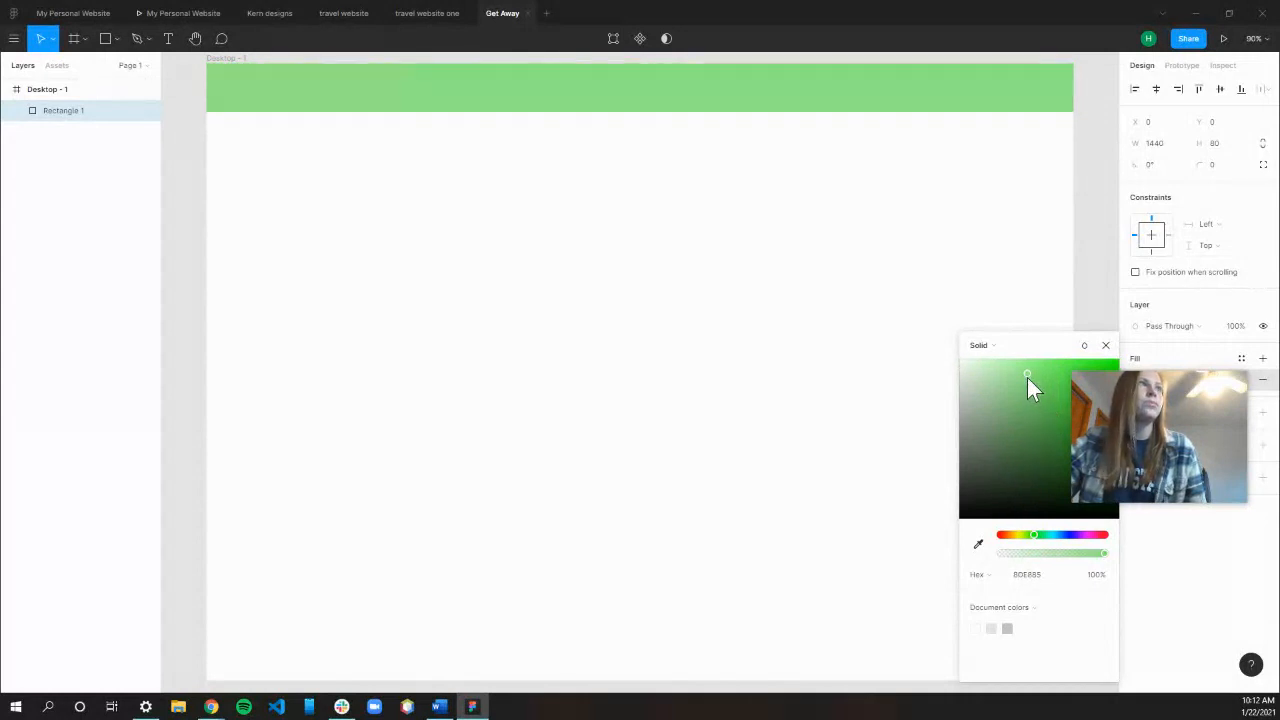
{"action": "left_click", "coordinate": [935, 582]}
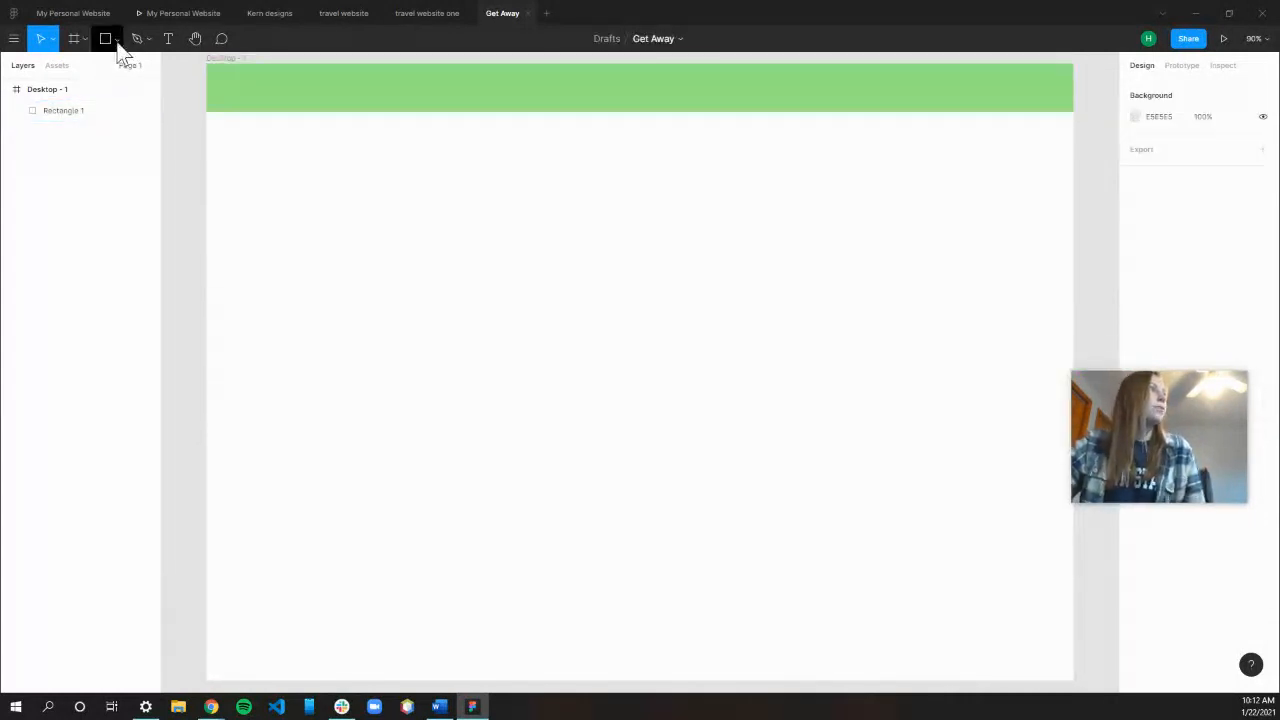
Add a text box about 495 × 107 below the header bar containing "Get Away"
{"action": "left_click", "coordinate": [169, 40]}
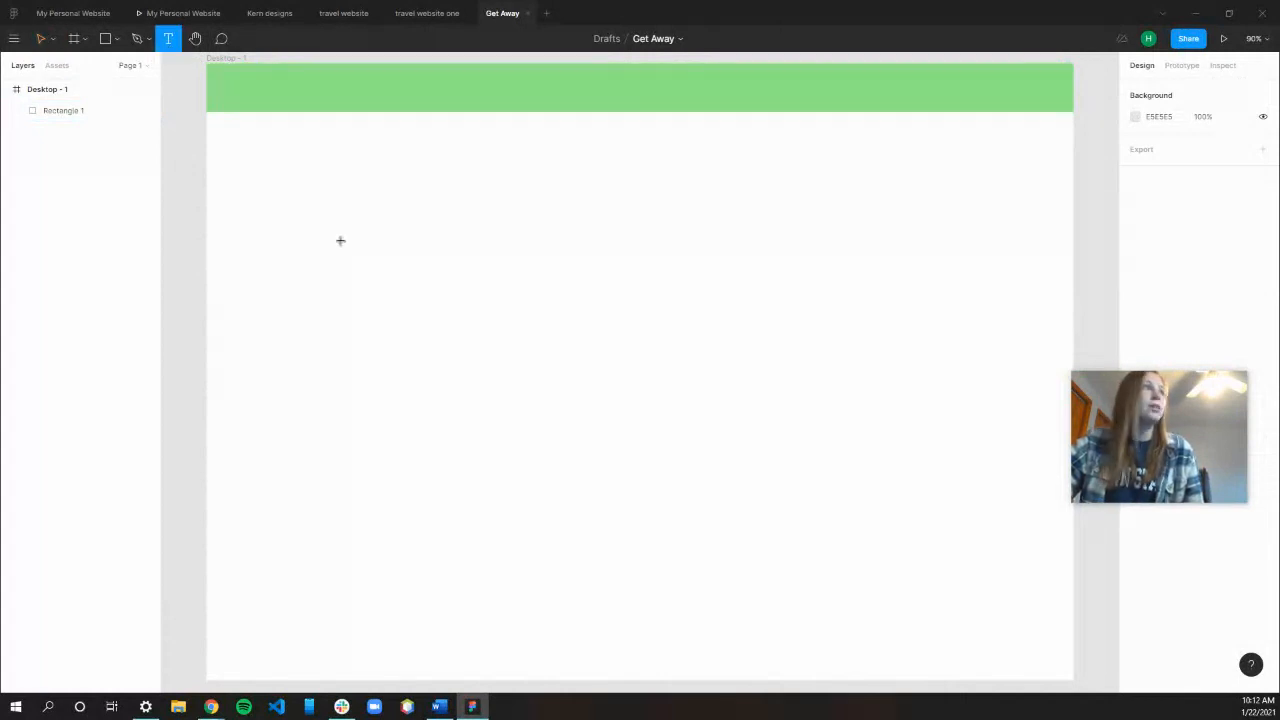
{"action": "left_click_drag", "start_coordinate": [302, 197], "coordinate": [601, 263]}
{"action": "type", "text": "Get Away"}
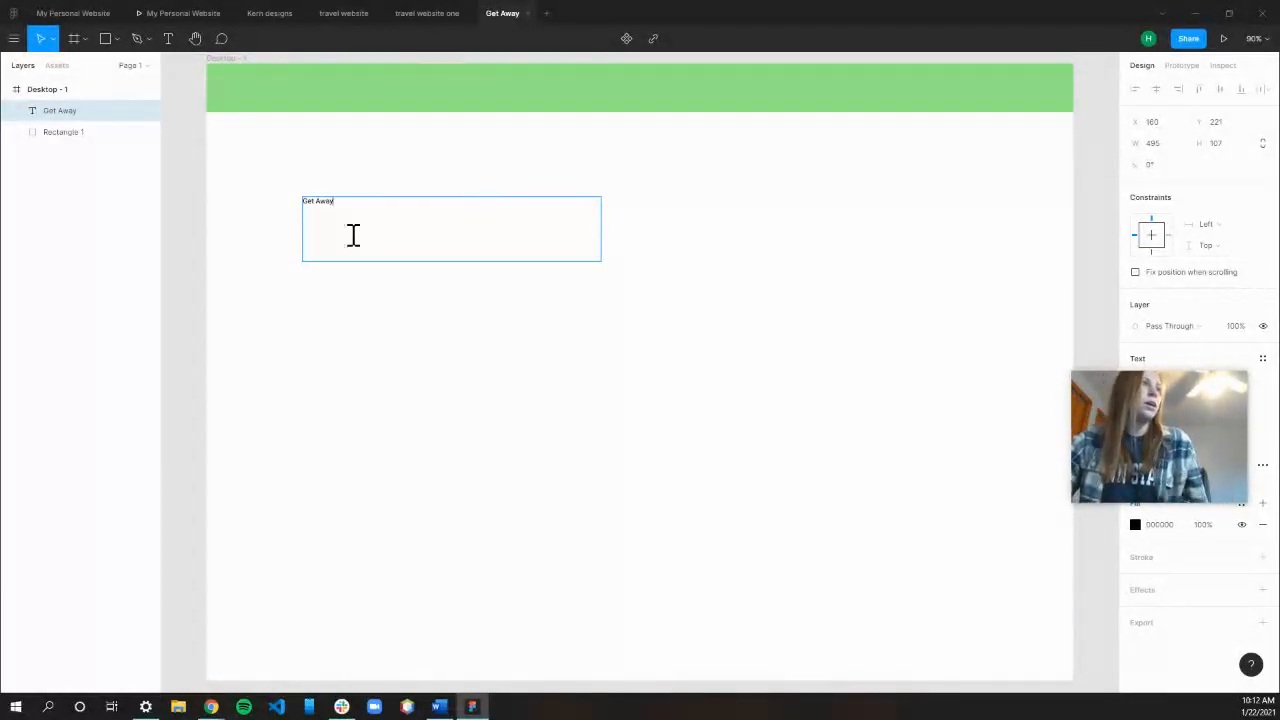
Set the font size of the whole "Get Away" text to 48
{"action": "double_click", "coordinate": [349, 201]}
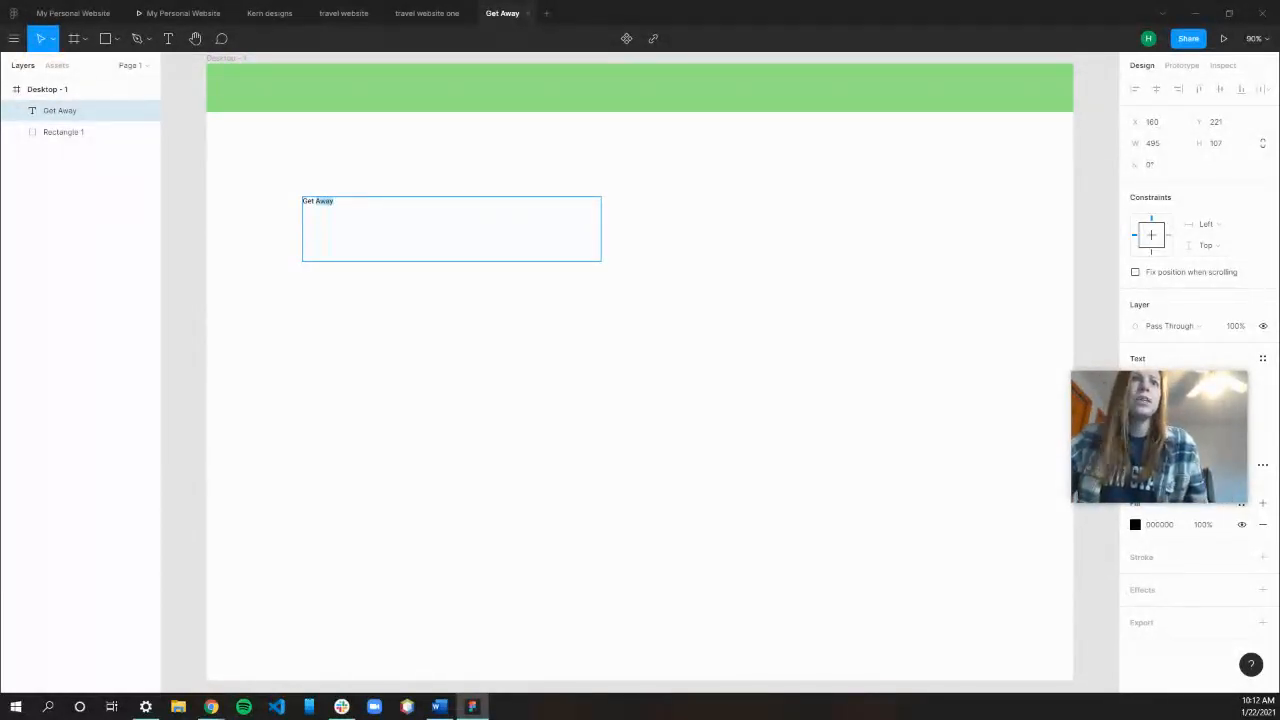
{"action": "left_click_drag", "start_coordinate": [1134, 406], "coordinate": [859, 595]}
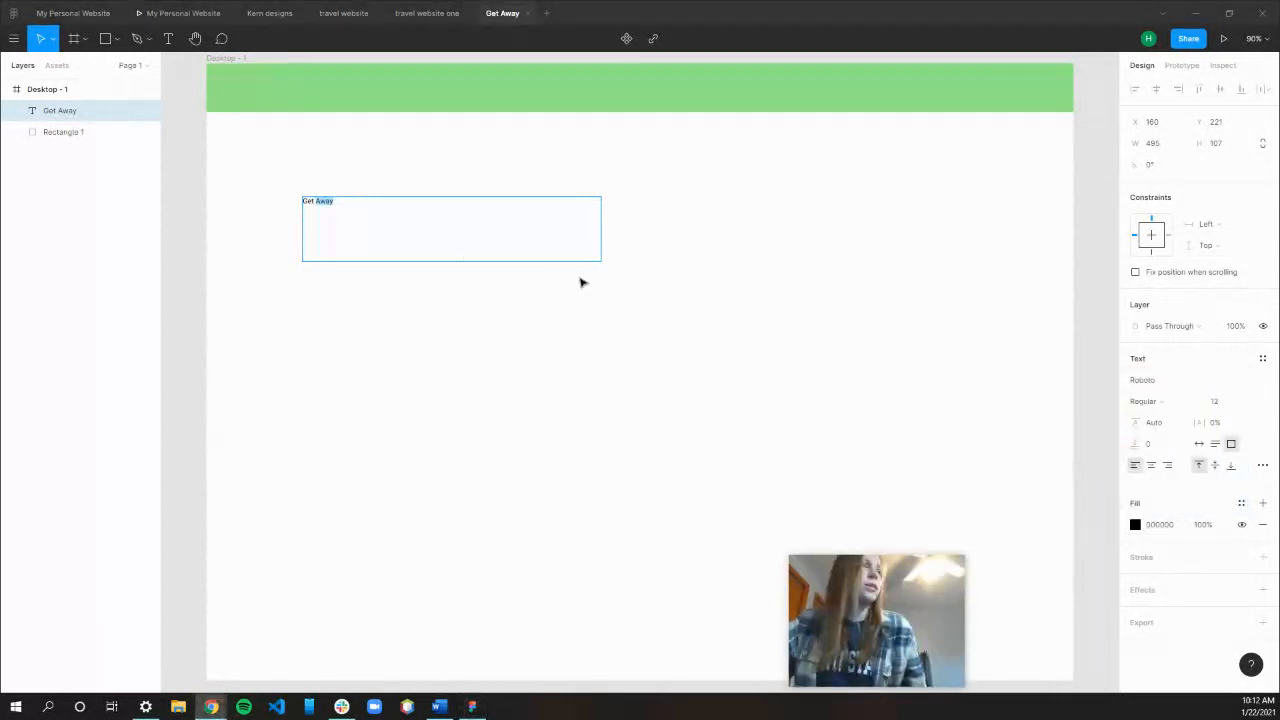
{"action": "left_click_drag", "start_coordinate": [394, 200], "coordinate": [280, 200]}
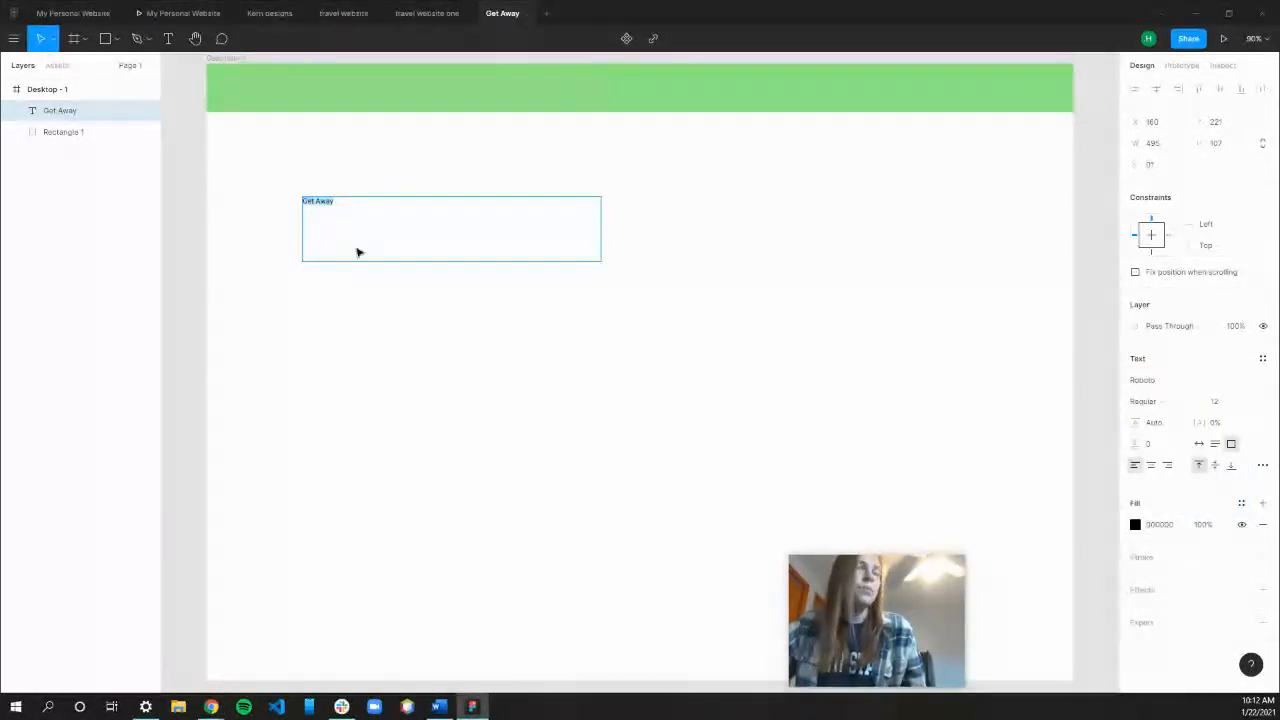
{"action": "left_click", "coordinate": [1228, 404]}
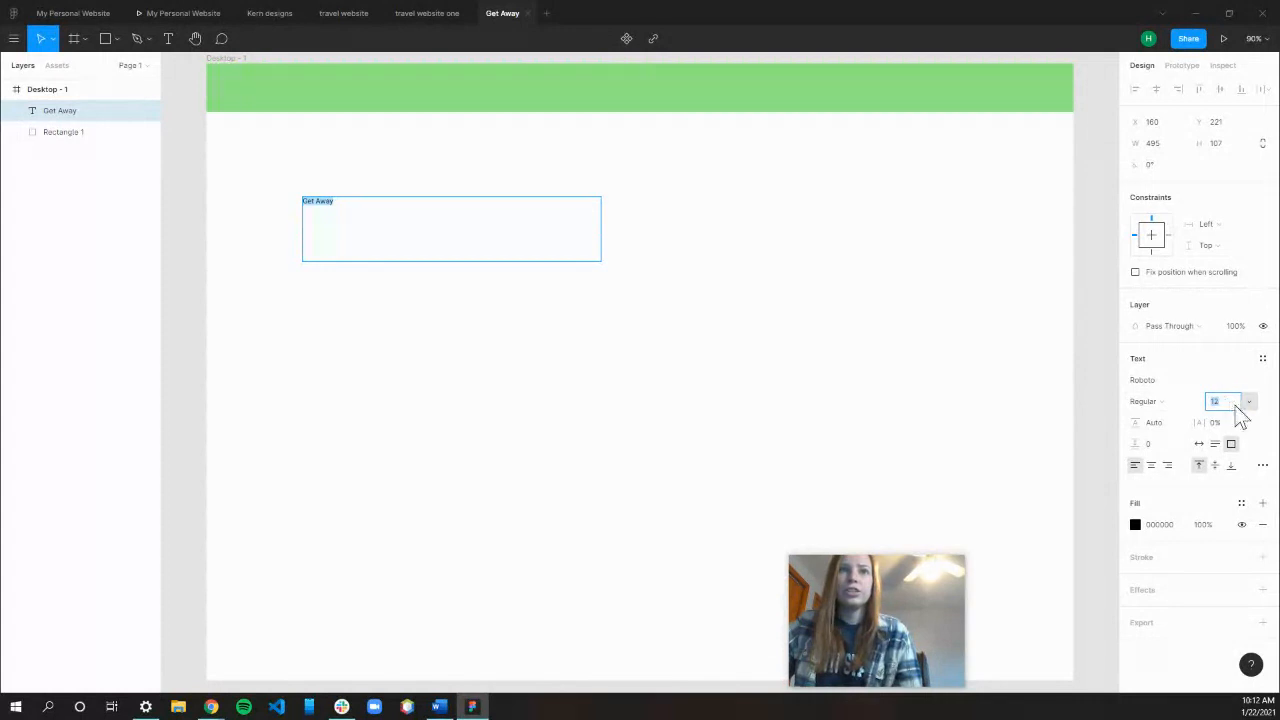
{"action": "left_click", "coordinate": [1248, 402]}
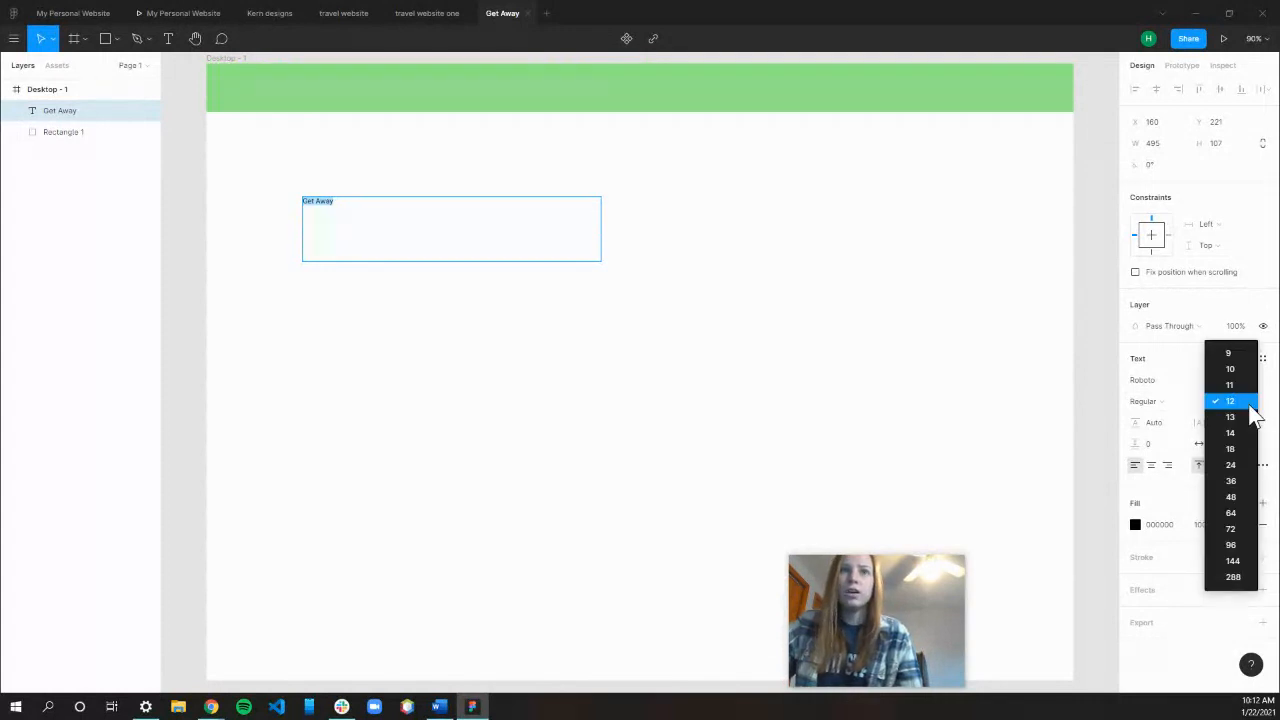
{"action": "left_click", "coordinate": [1226, 499]}
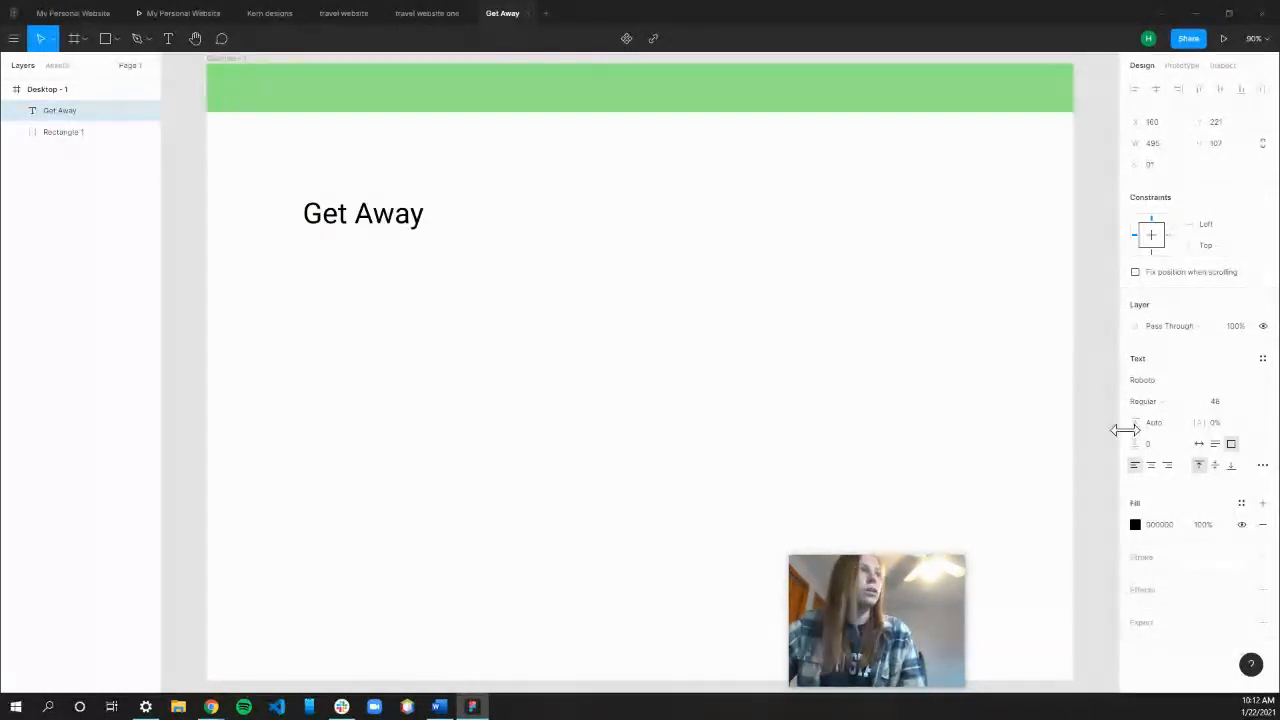
Change the "Get Away" text's font to Montserrat with the SemiBold weight
{"action": "left_click", "coordinate": [1165, 384]}
{"action": "type", "text": "Montserrat"}
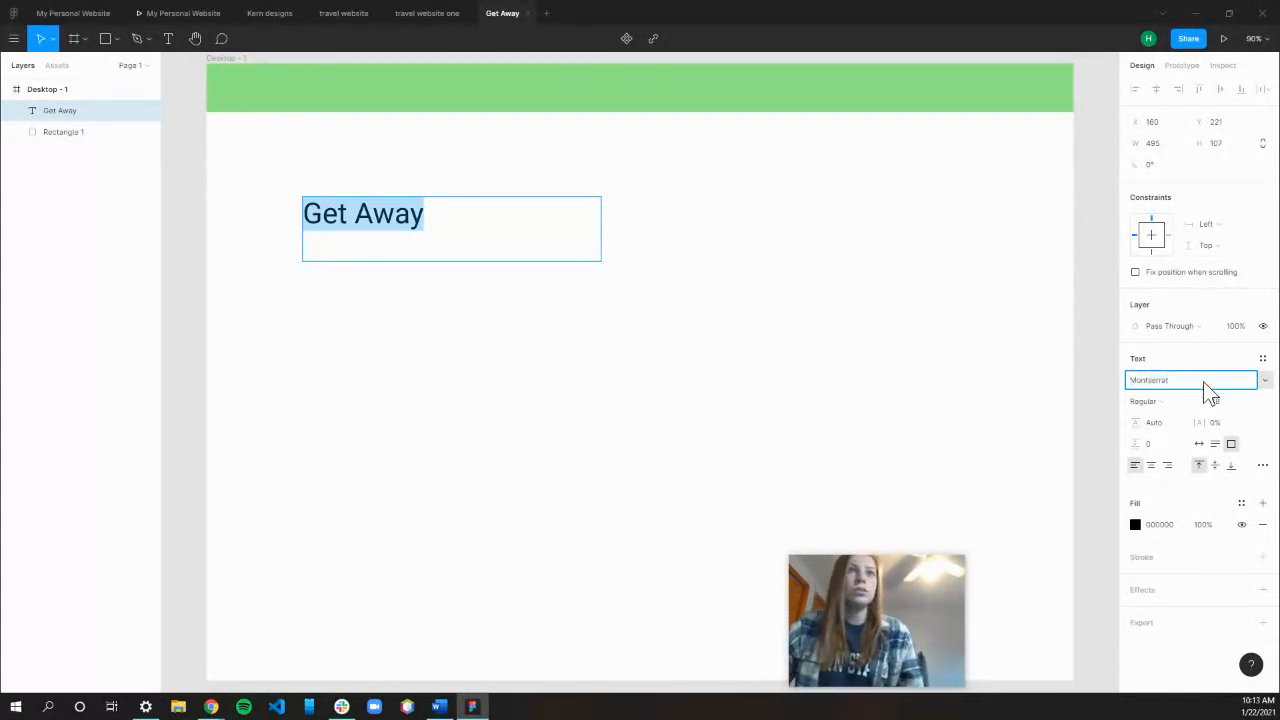
{"action": "key", "text": "Return"}
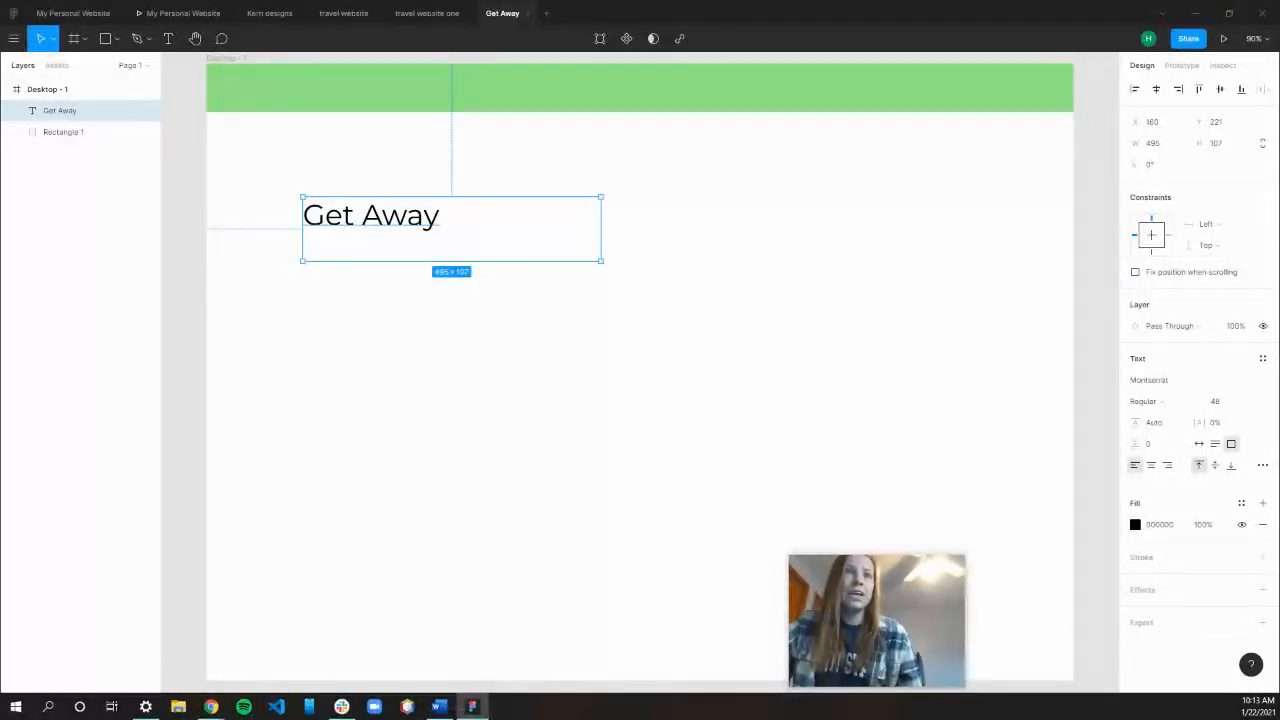
{"action": "left_click", "coordinate": [1151, 401]}
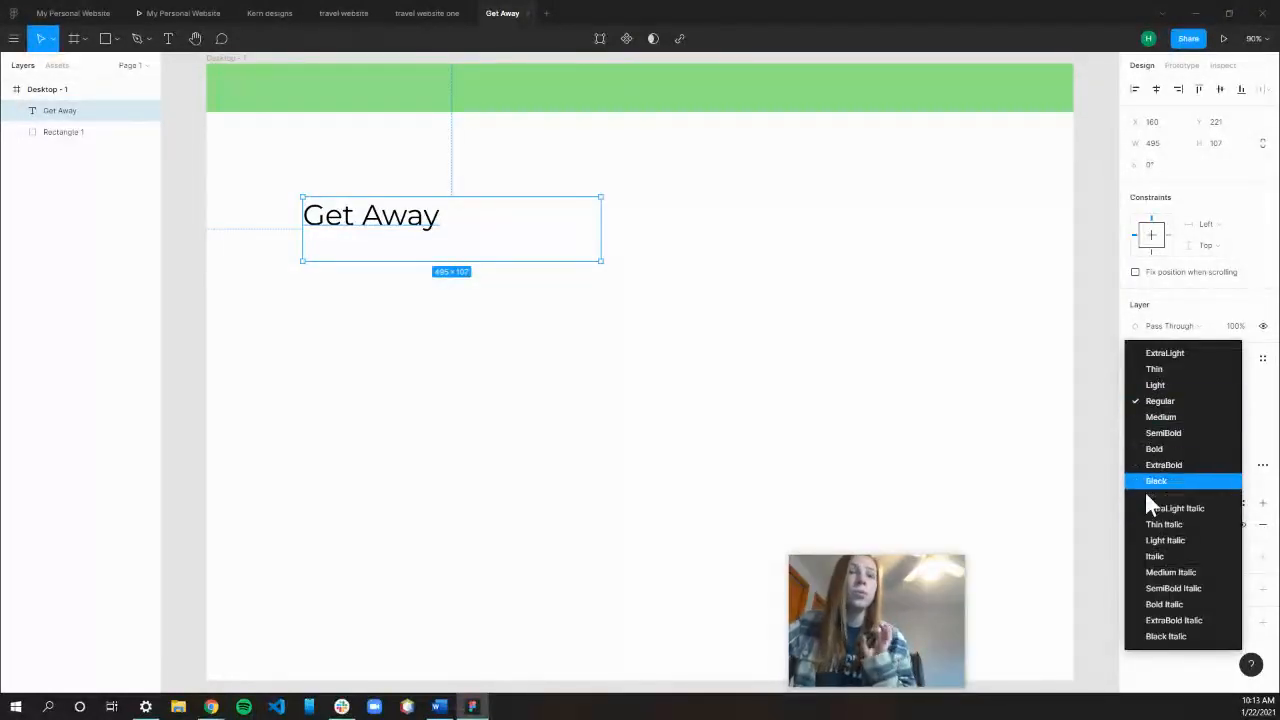
{"action": "left_click", "coordinate": [1201, 436]}
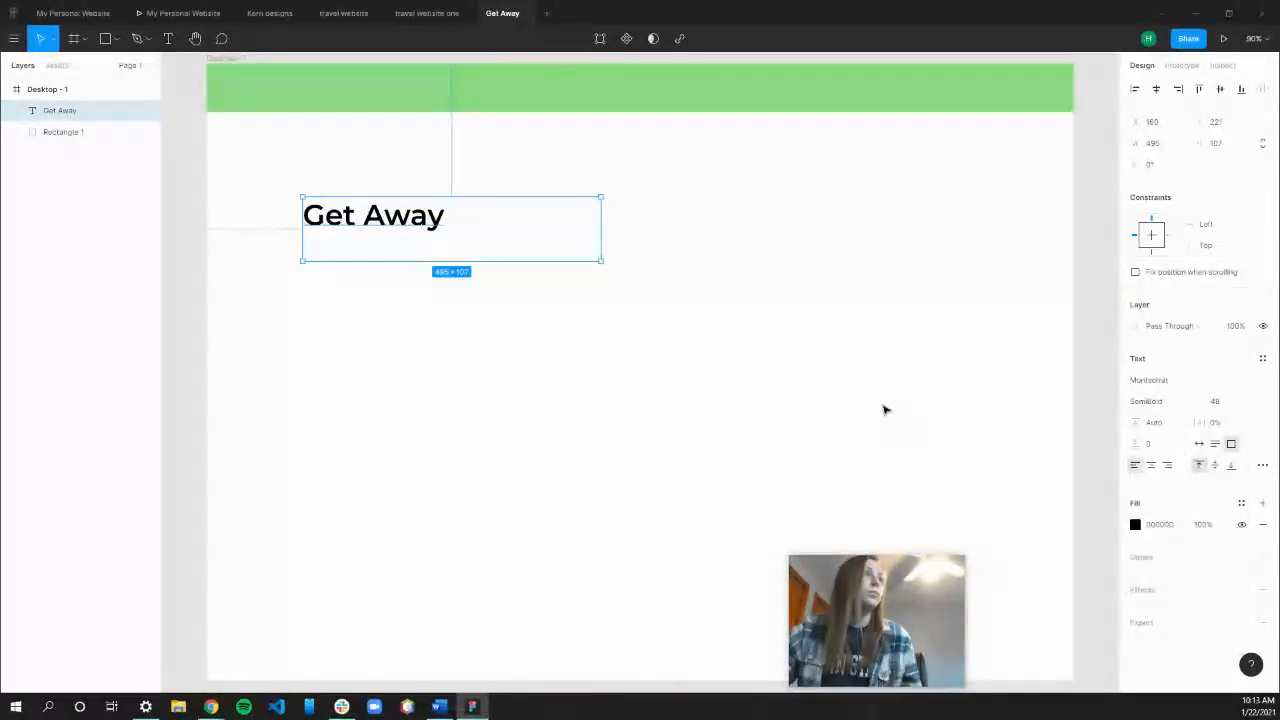
Move the "Get Away" title onto the left end of the green header bar, vertically centred in it
{"action": "left_click_drag", "start_coordinate": [489, 212], "coordinate": [422, 135]}
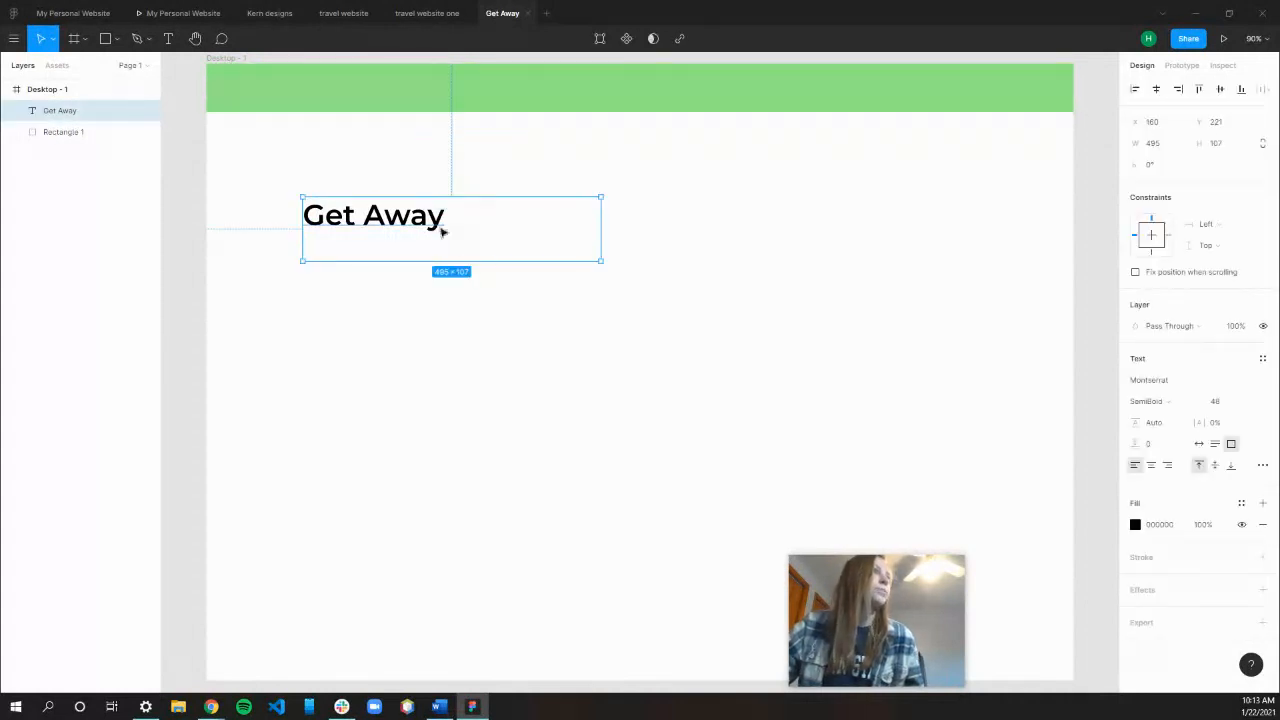
{"action": "left_click_drag", "start_coordinate": [430, 230], "coordinate": [350, 103]}
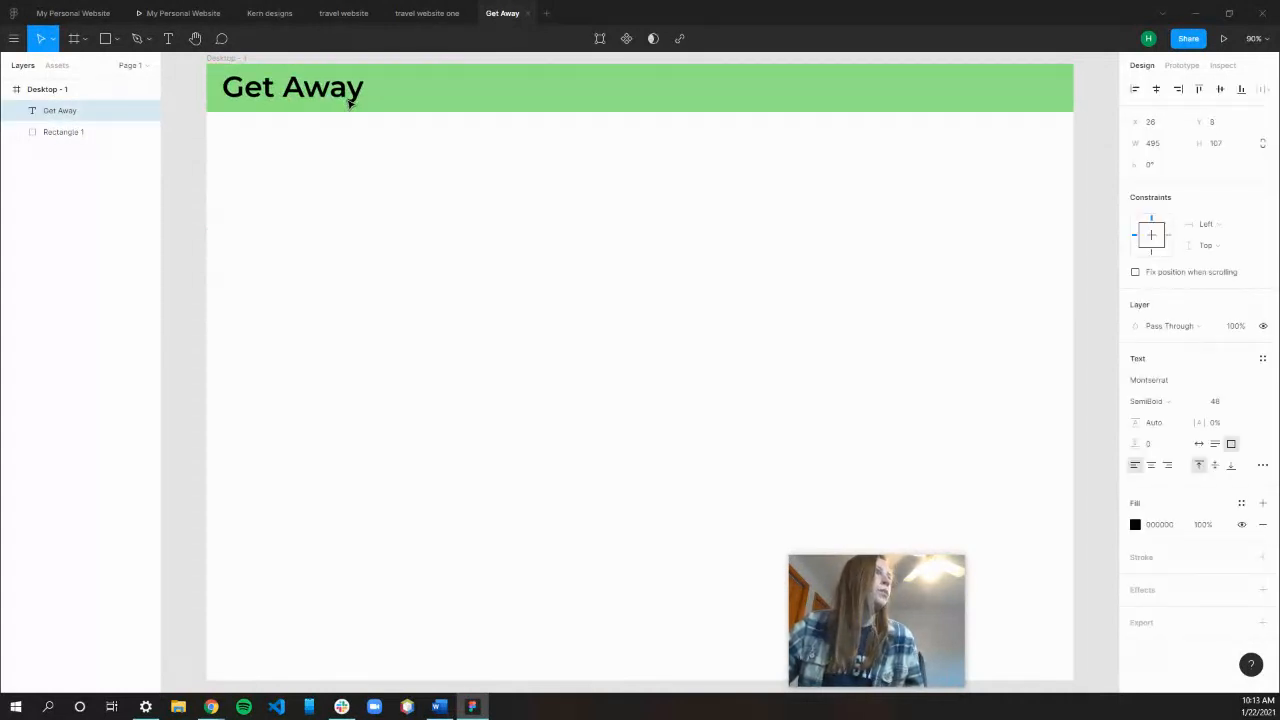
{"action": "left_click", "coordinate": [780, 291]}
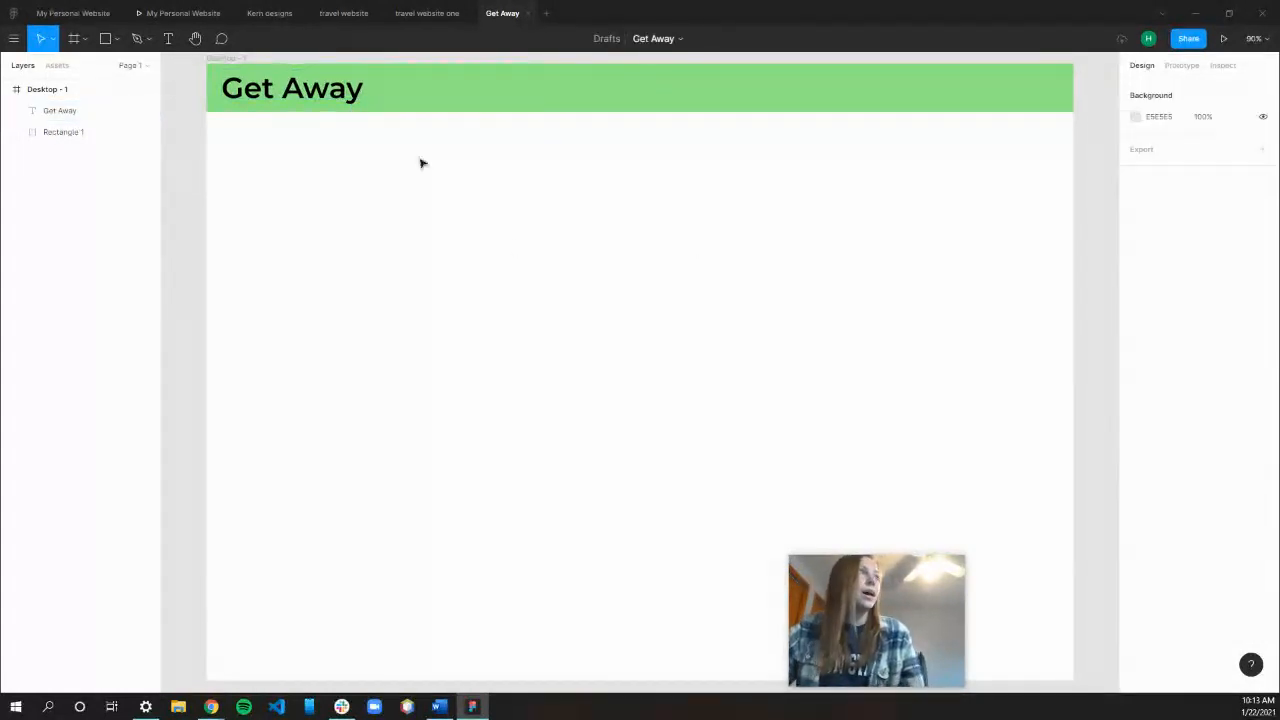
Add a text box about 451 × 118 in the middle of the frame containing "Home"
{"action": "left_click_drag", "start_coordinate": [482, 257], "coordinate": [751, 329]}
{"action": "type", "text": "H"}
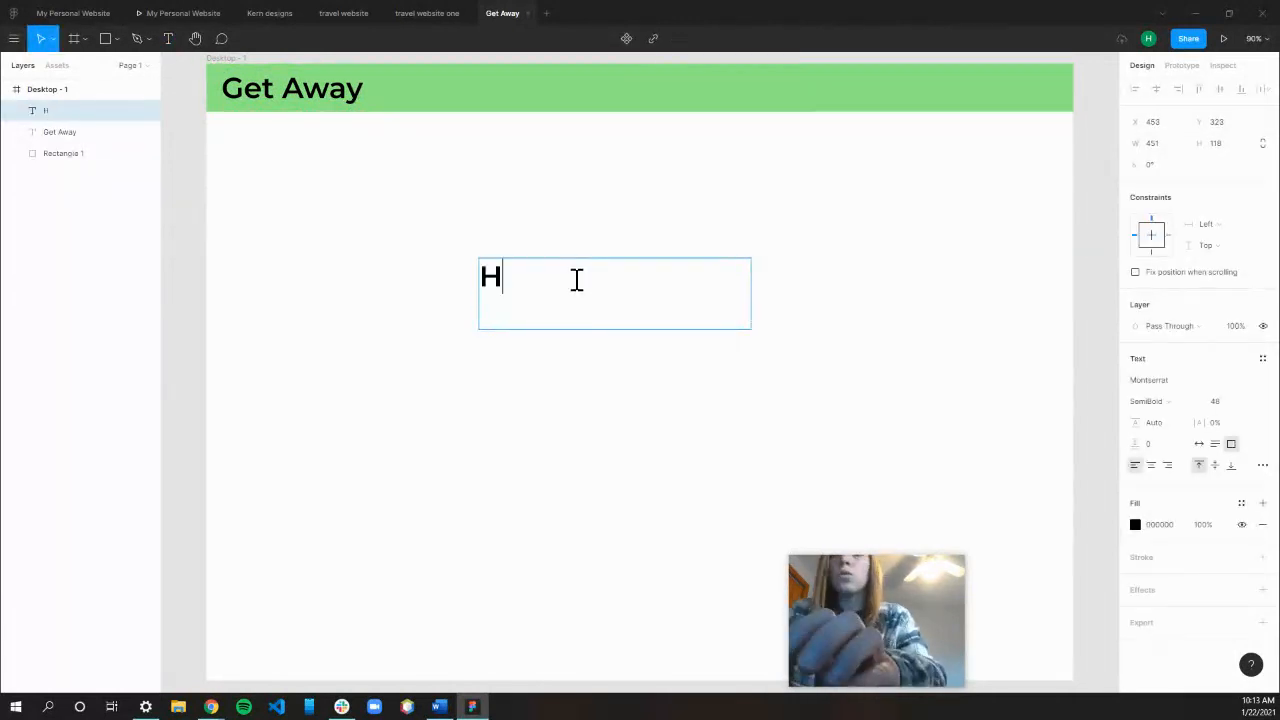
{"action": "type", "text": "Ome"}
{"action": "key", "text": "BackSpace"}
{"action": "key", "text": "BackSpace"}
{"action": "key", "text": "BackSpace"}
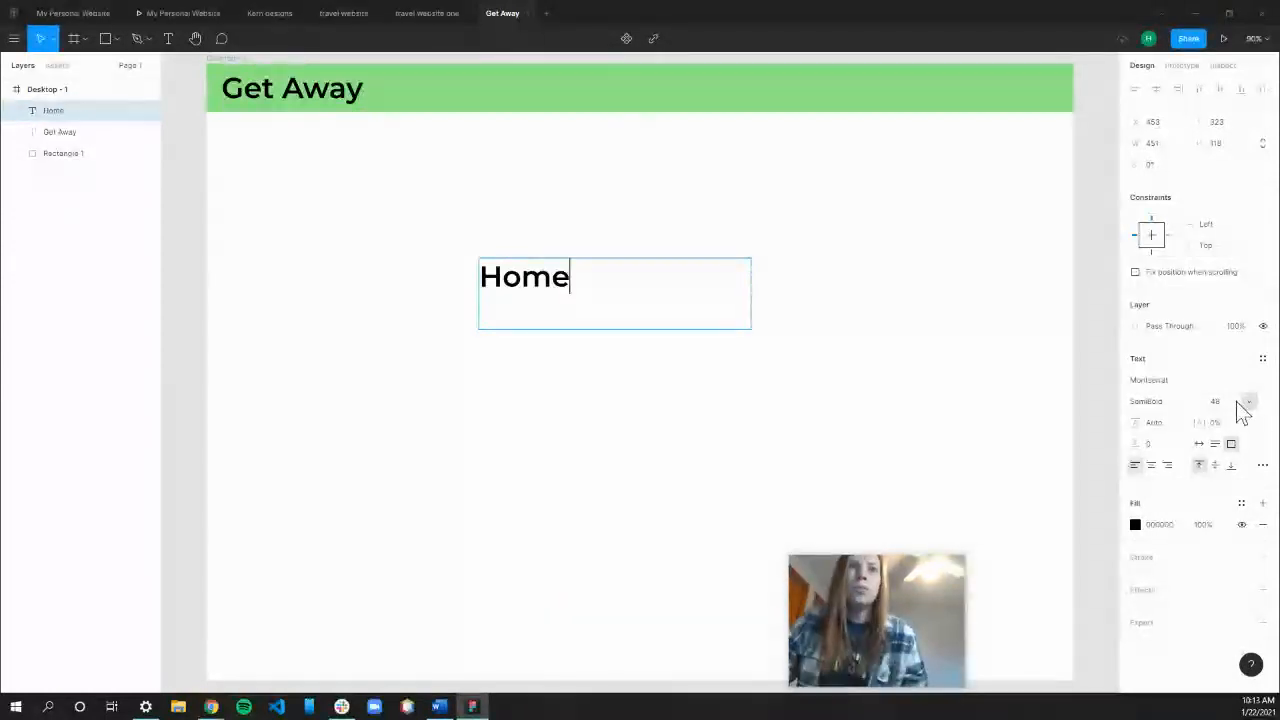
Set the "Home" text to the Light weight and move it into the right part of the header bar, level with the title
{"action": "left_click", "coordinate": [1170, 402]}
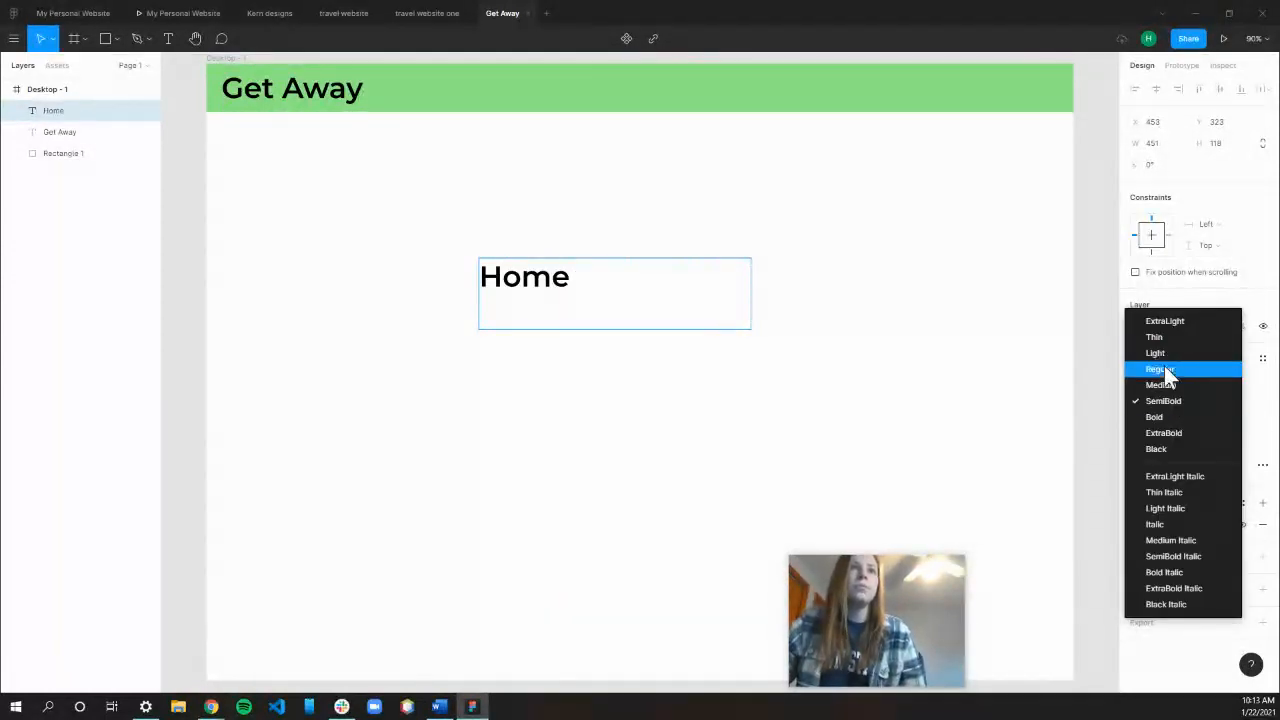
{"action": "left_click", "coordinate": [1164, 354]}
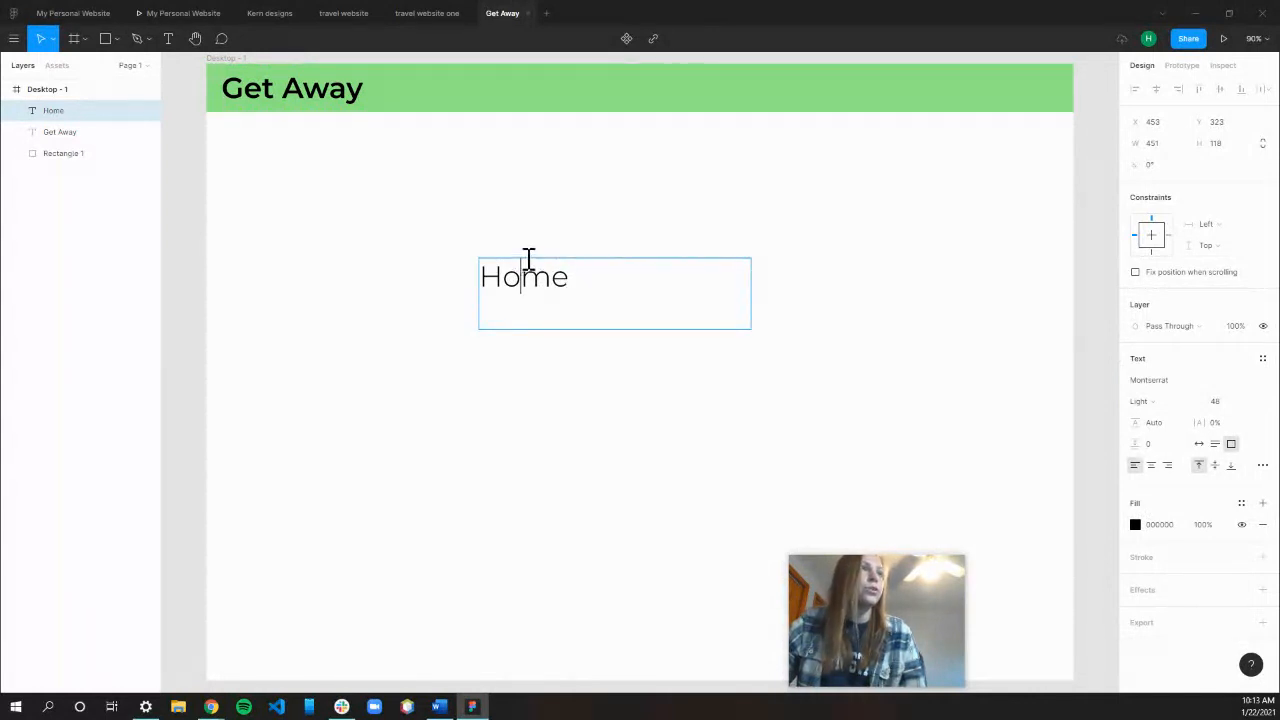
{"action": "left_click_drag", "start_coordinate": [564, 296], "coordinate": [838, 112]}
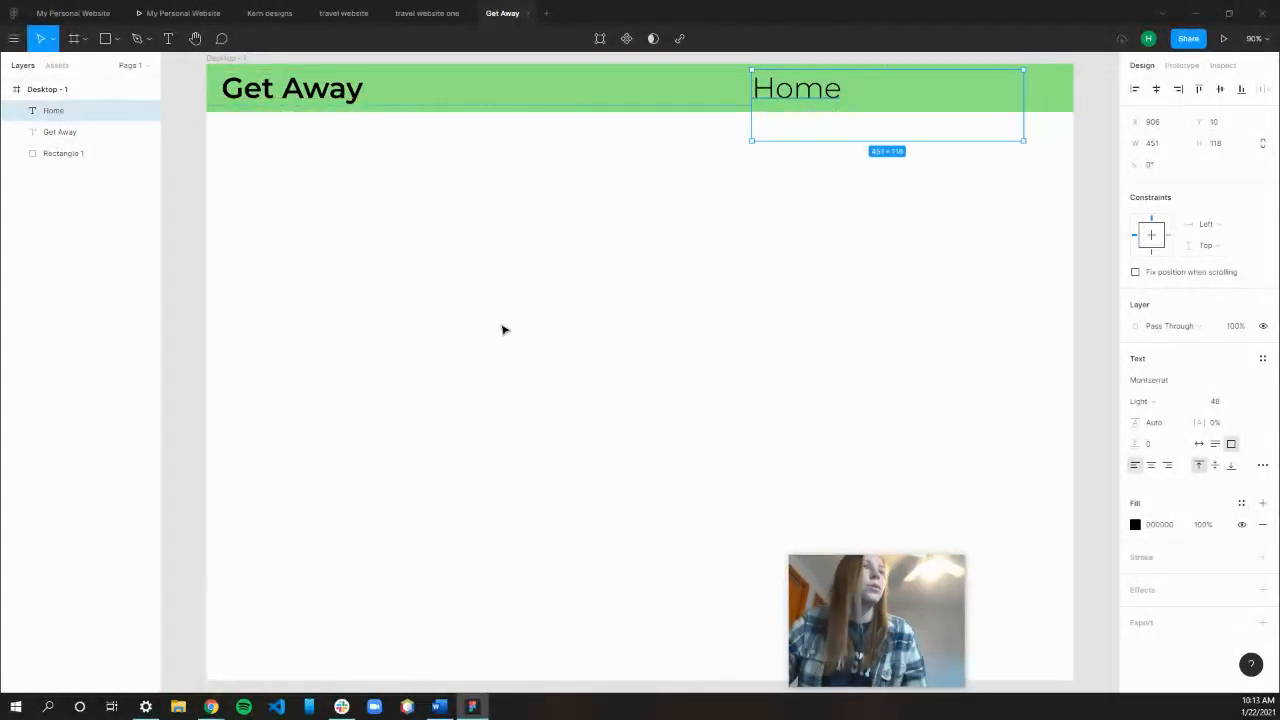
Add a text box about 456 × 241 containing "Book" and place it in the header bar just right of "Home"
{"action": "left_click", "coordinate": [166, 39]}
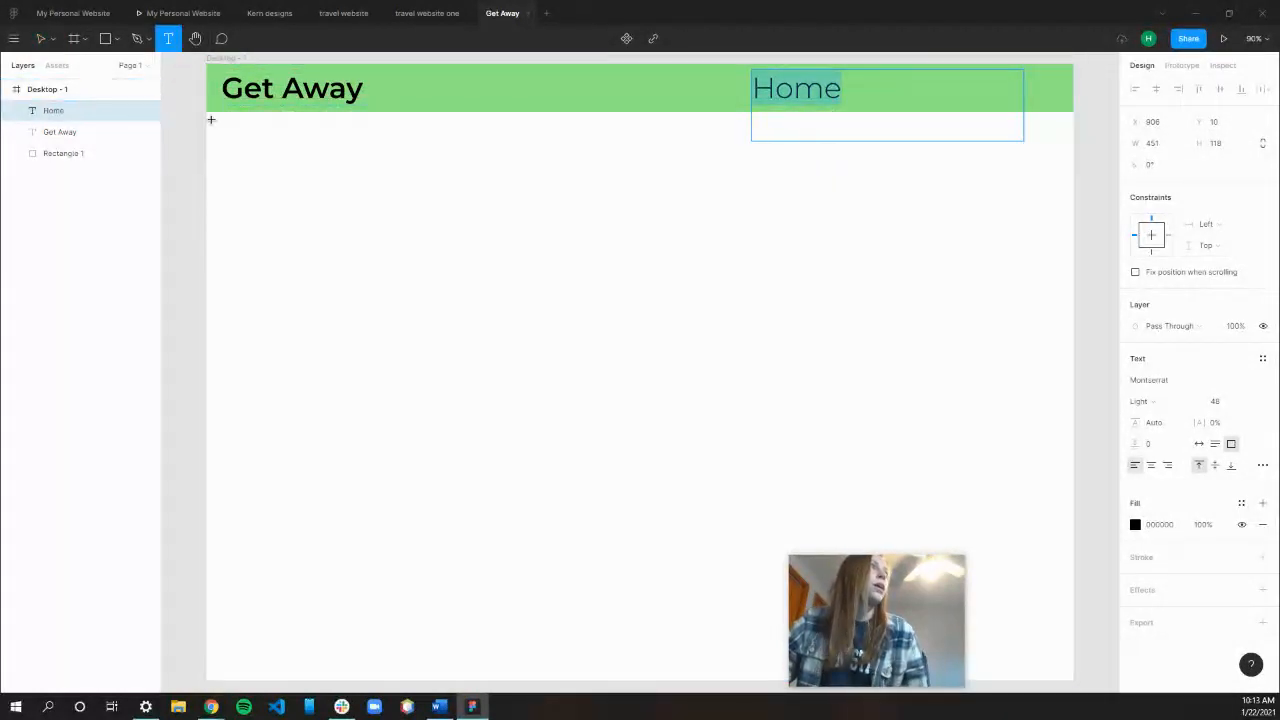
{"action": "left_click_drag", "start_coordinate": [488, 293], "coordinate": [760, 436]}
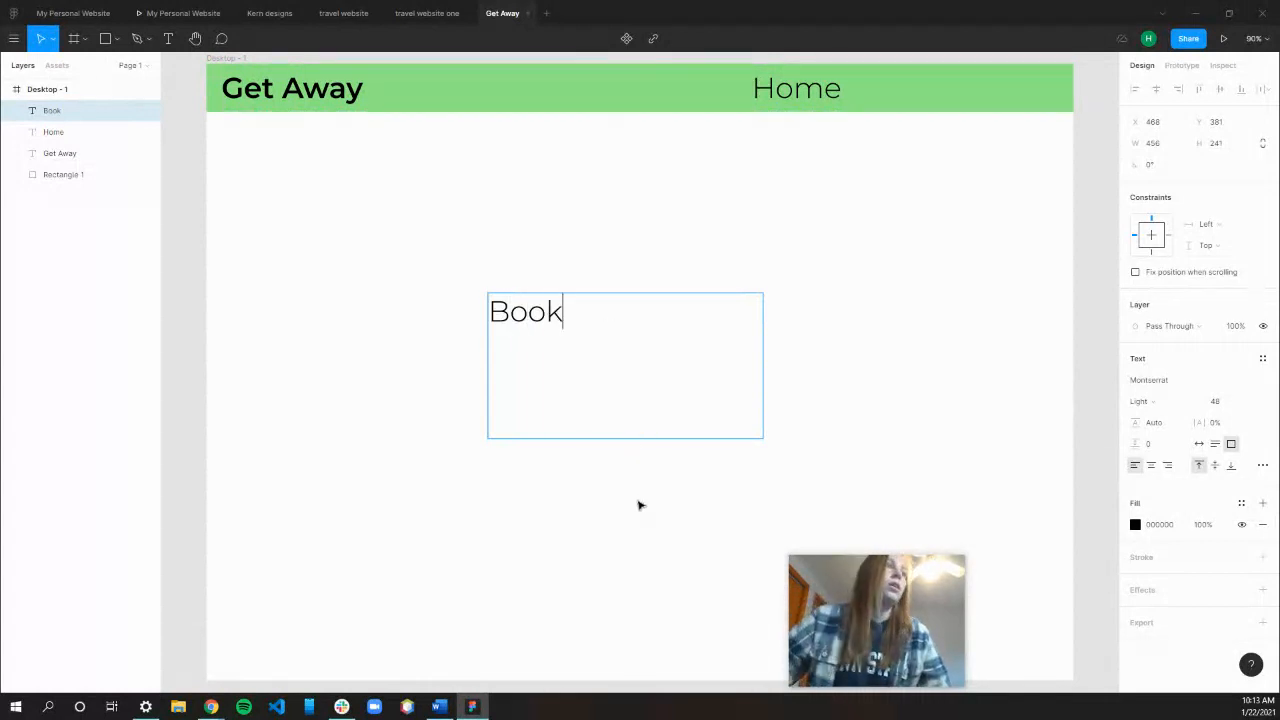
{"action": "left_click_drag", "start_coordinate": [548, 307], "coordinate": [911, 156]}
{"action": "left_click", "coordinate": [270, 432]}
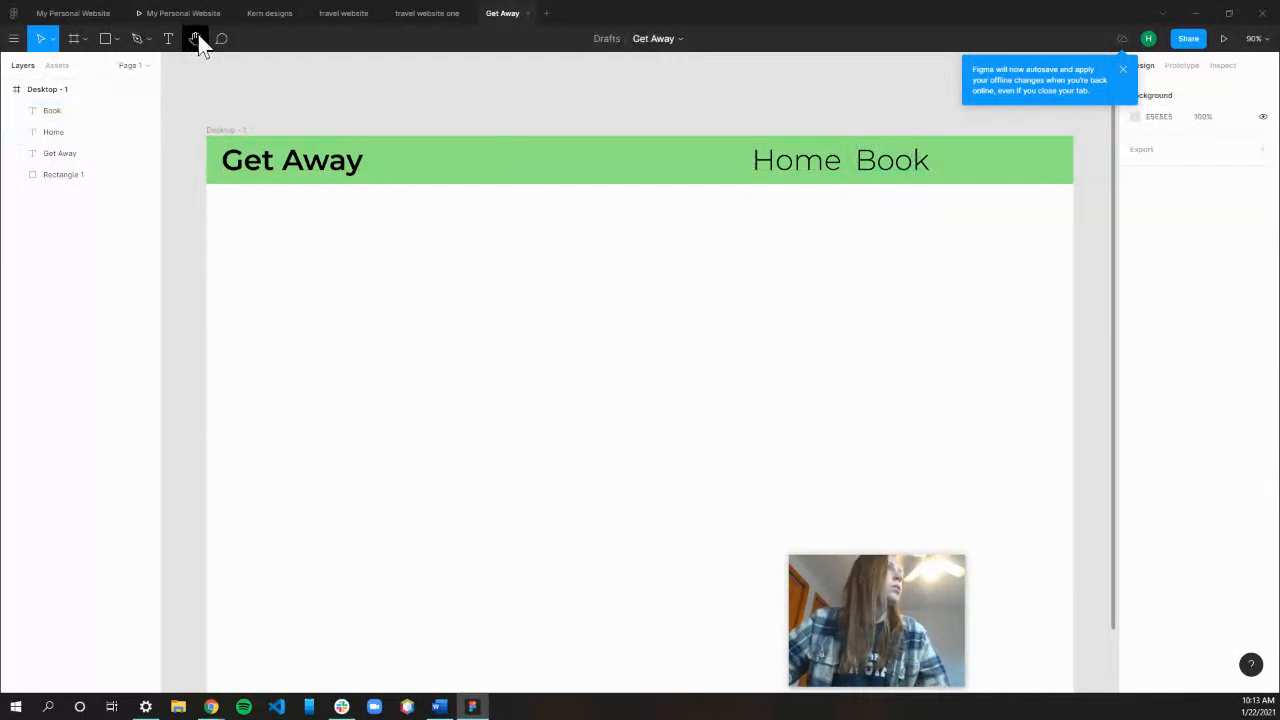
Add a text box about 289 × 108 containing "Contact" and place it in the header bar just right of "Book"
{"action": "left_click_drag", "start_coordinate": [487, 323], "coordinate": [661, 388]}
{"action": "type", "text": "Contact"}
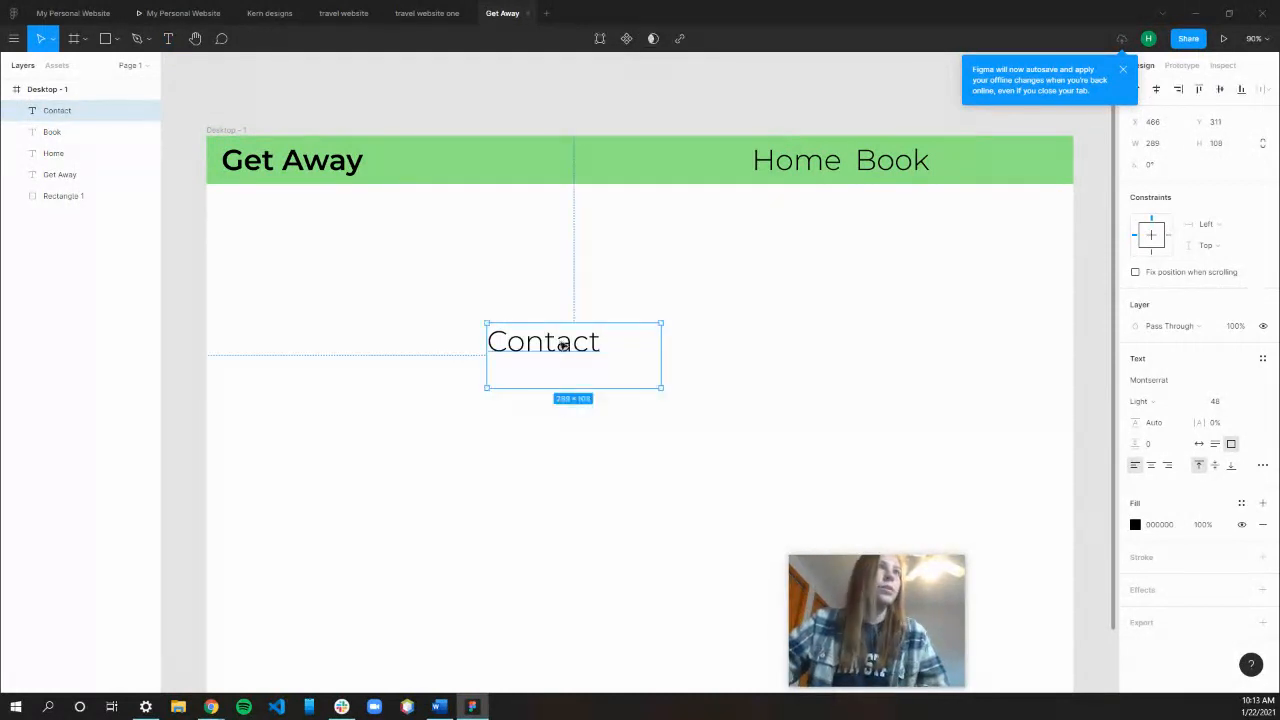
{"action": "left_click_drag", "start_coordinate": [614, 348], "coordinate": [972, 200]}
{"action": "left_click_drag", "start_coordinate": [500, 341], "coordinate": [965, 160]}
{"action": "left_click", "coordinate": [1098, 366]}
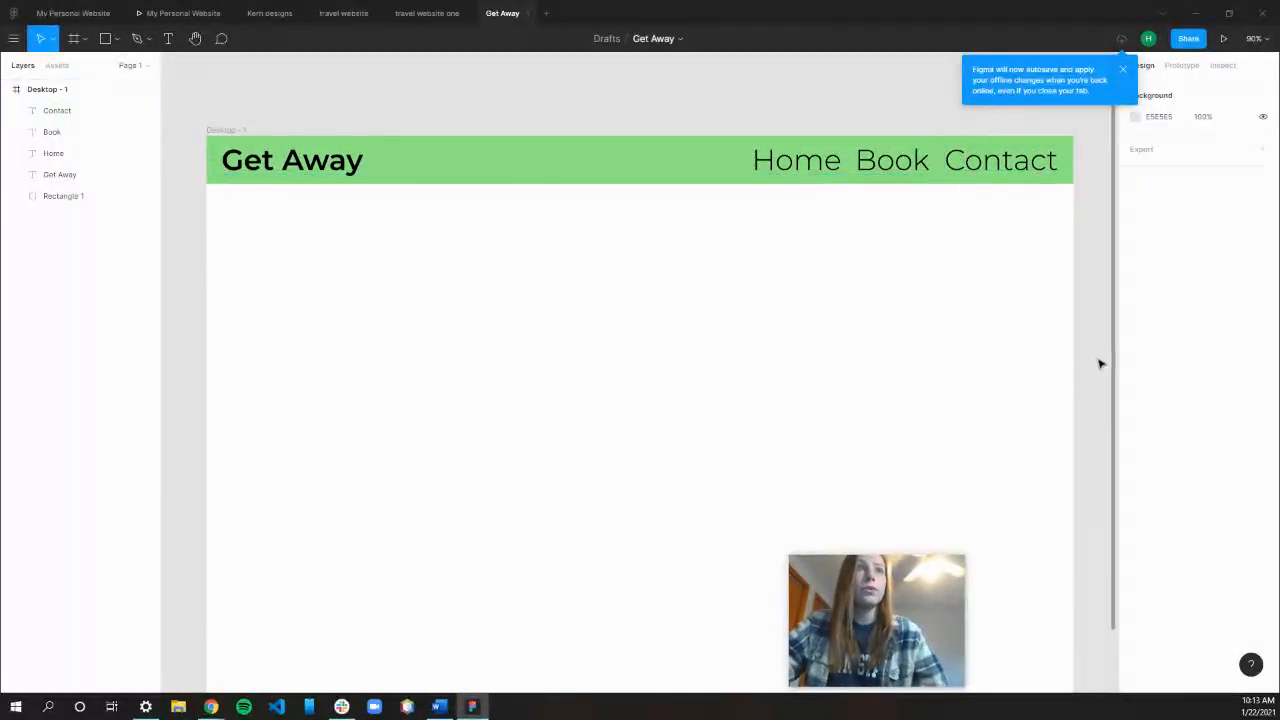
Paste the beach photo into the frame and enlarge it to about 1645 × 944, filling the area below the header bar
{"action": "left_click_drag", "start_coordinate": [1116, 310], "coordinate": [1120, 379]}
{"action": "right_click", "coordinate": [722, 395]}
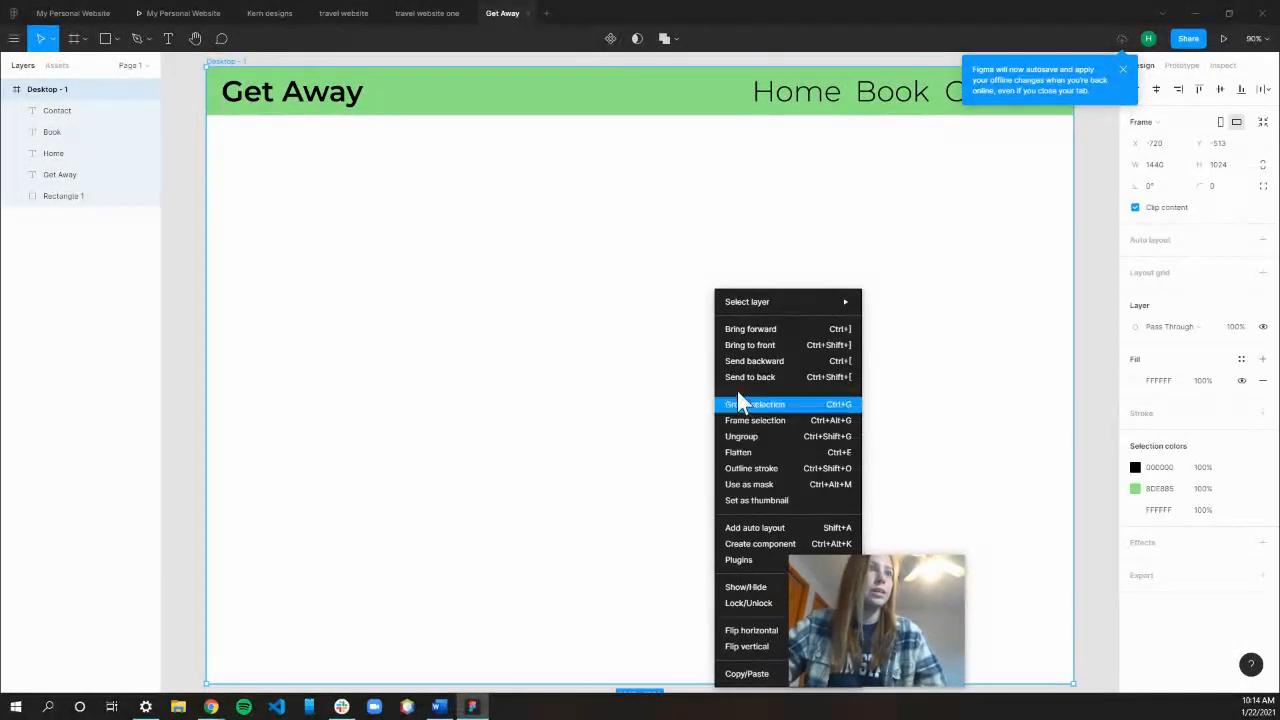
{"action": "left_click", "coordinate": [735, 604]}
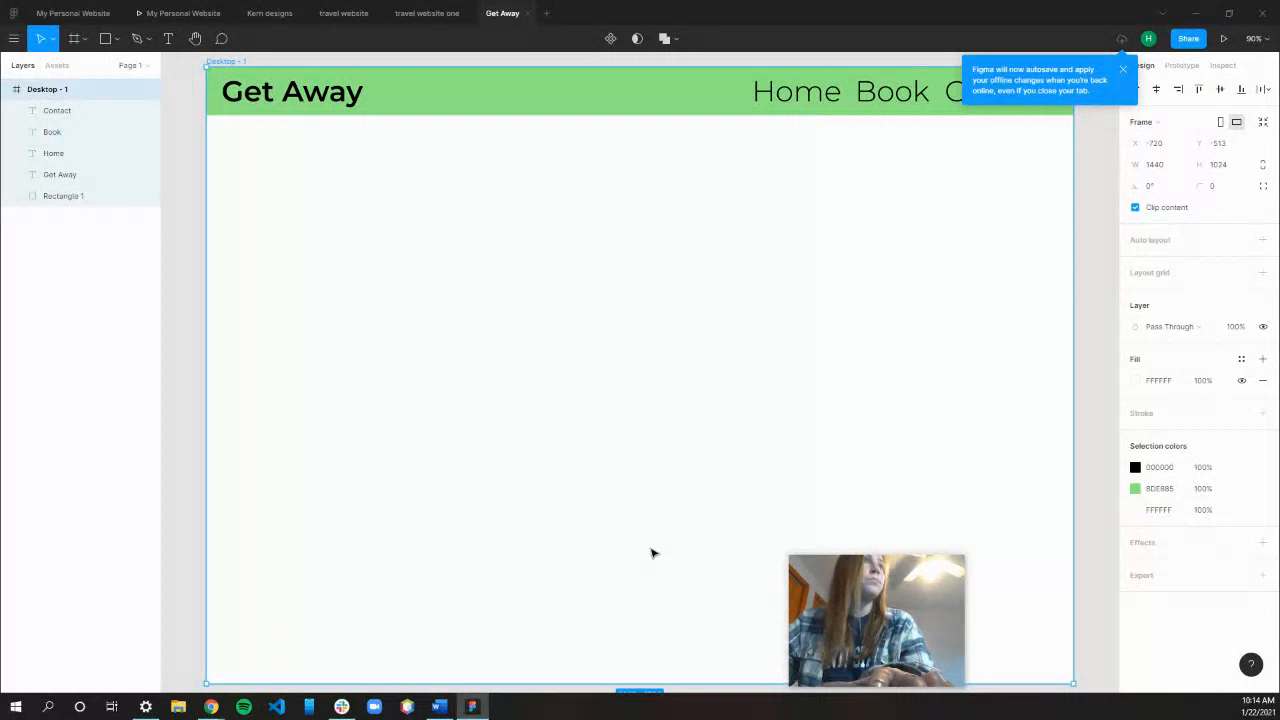
{"action": "key", "text": "ctrl+v"}
{"action": "left_click_drag", "start_coordinate": [706, 286], "coordinate": [592, 246]}
{"action": "left_click_drag", "start_coordinate": [986, 543], "coordinate": [1073, 602]}
{"action": "scroll", "coordinate": [1070, 291], "scroll_direction": "up", "scroll_amount": 3}
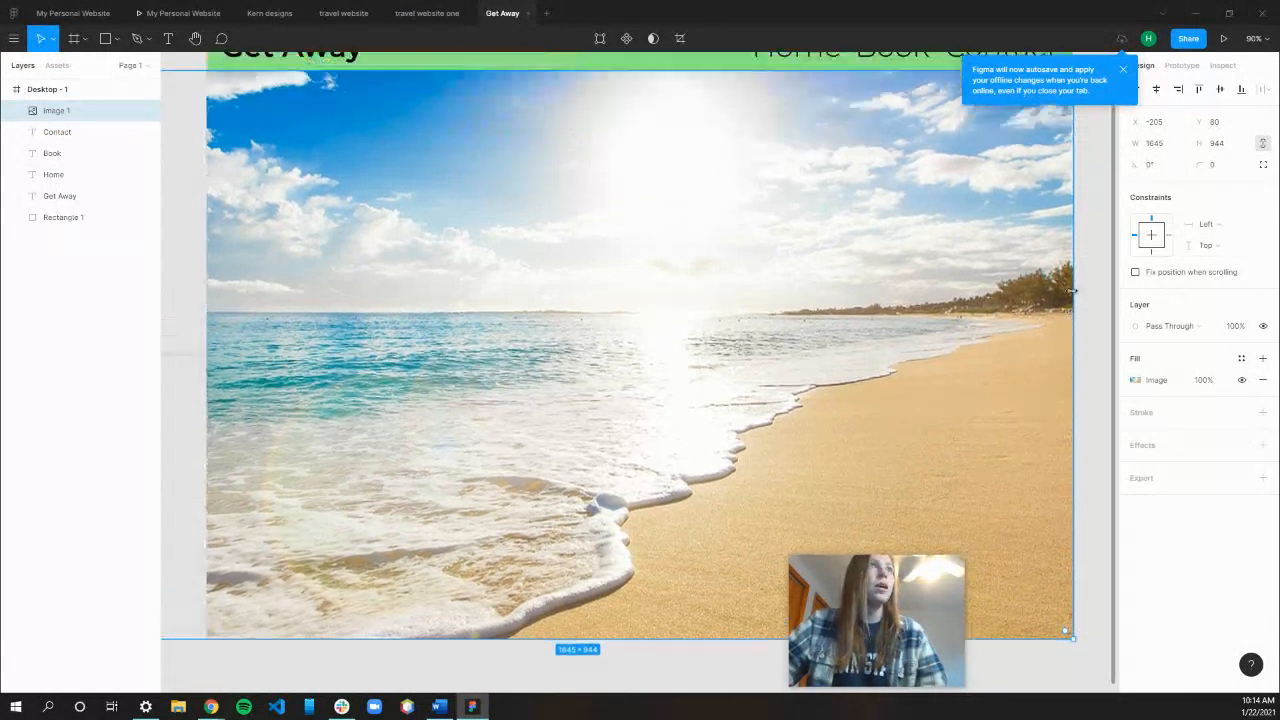
{"action": "scroll", "coordinate": [1070, 292], "scroll_direction": "down", "scroll_amount": 2}
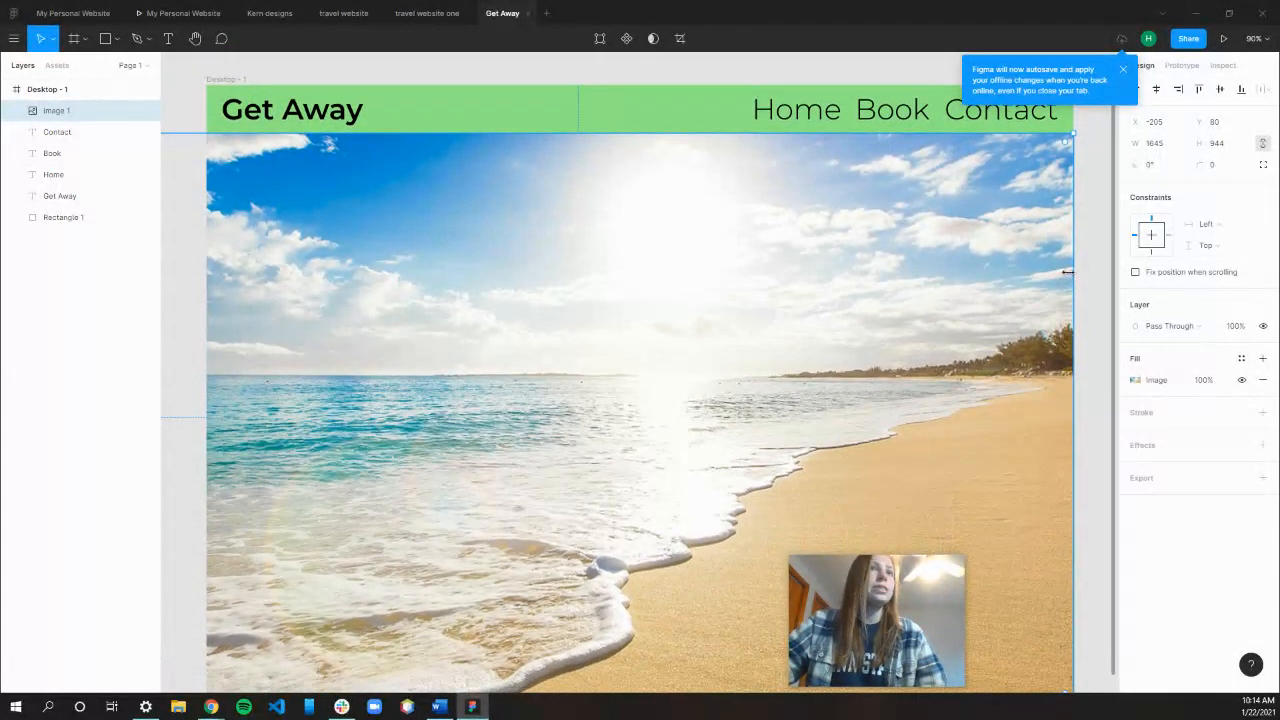
{"action": "left_click", "coordinate": [1099, 263]}
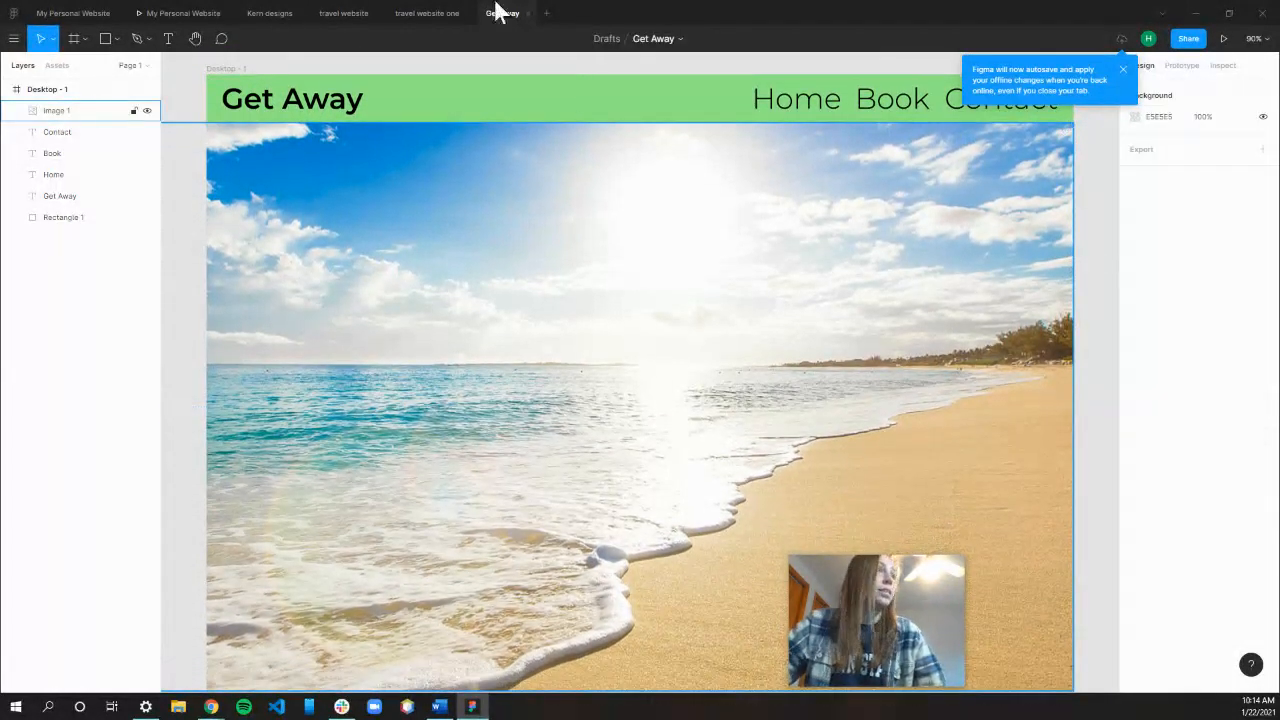
{"action": "left_click_drag", "start_coordinate": [876, 631], "coordinate": [1154, 562]}
{"action": "key", "text": "super+d"}
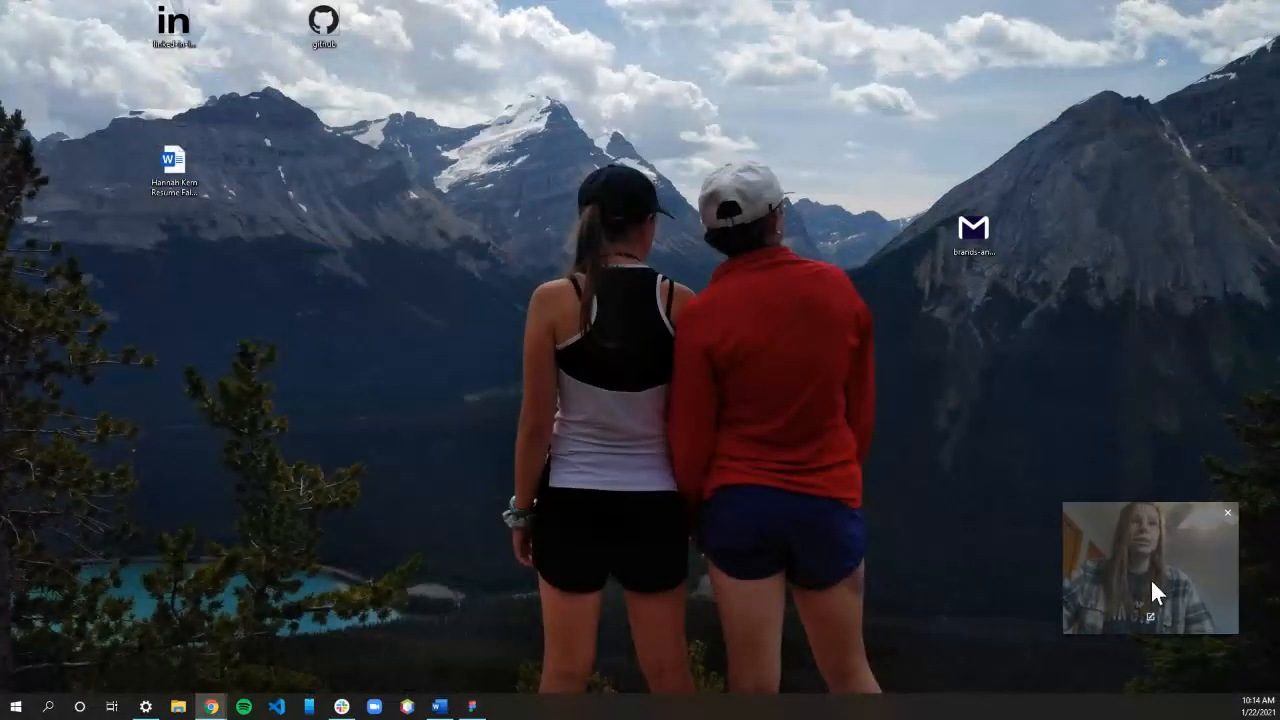
{"action": "left_click", "coordinate": [472, 706]}
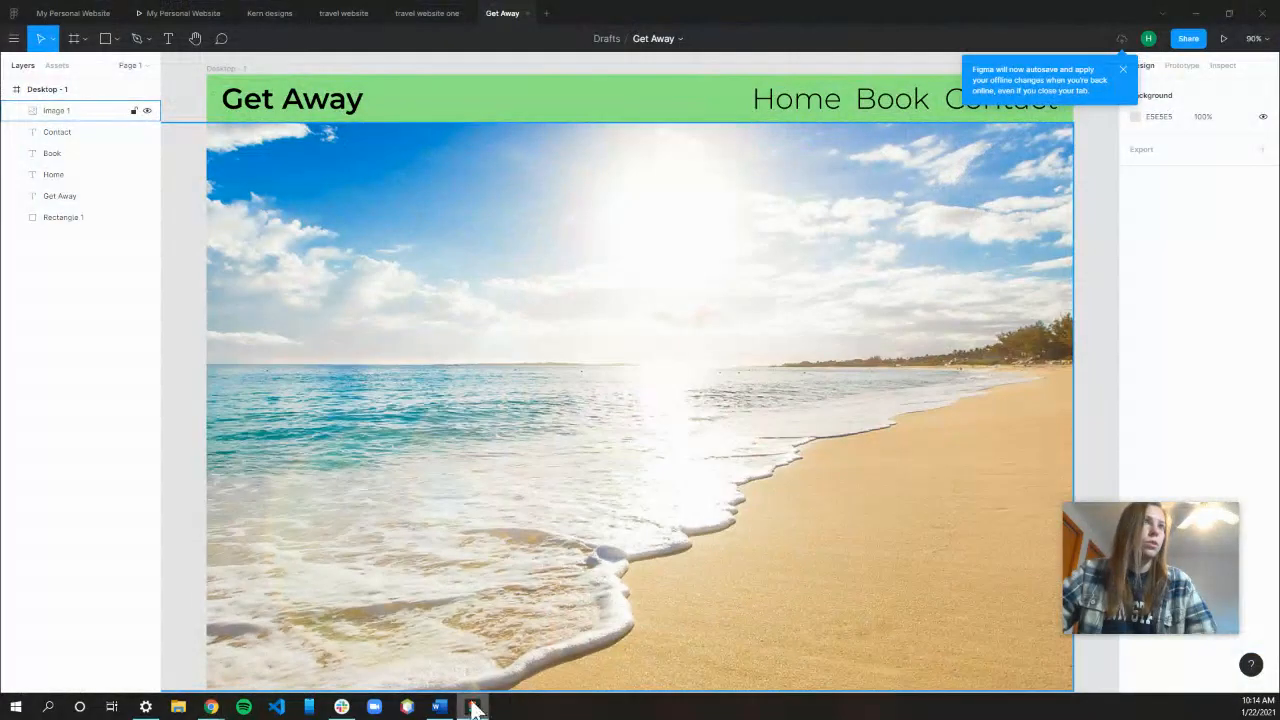
Draw a rectangle about 354 × 106 in the middle of the beach photo and fill it with the header bar's green
{"action": "left_click", "coordinate": [105, 38]}
{"action": "left_click_drag", "start_coordinate": [548, 319], "coordinate": [762, 383]}
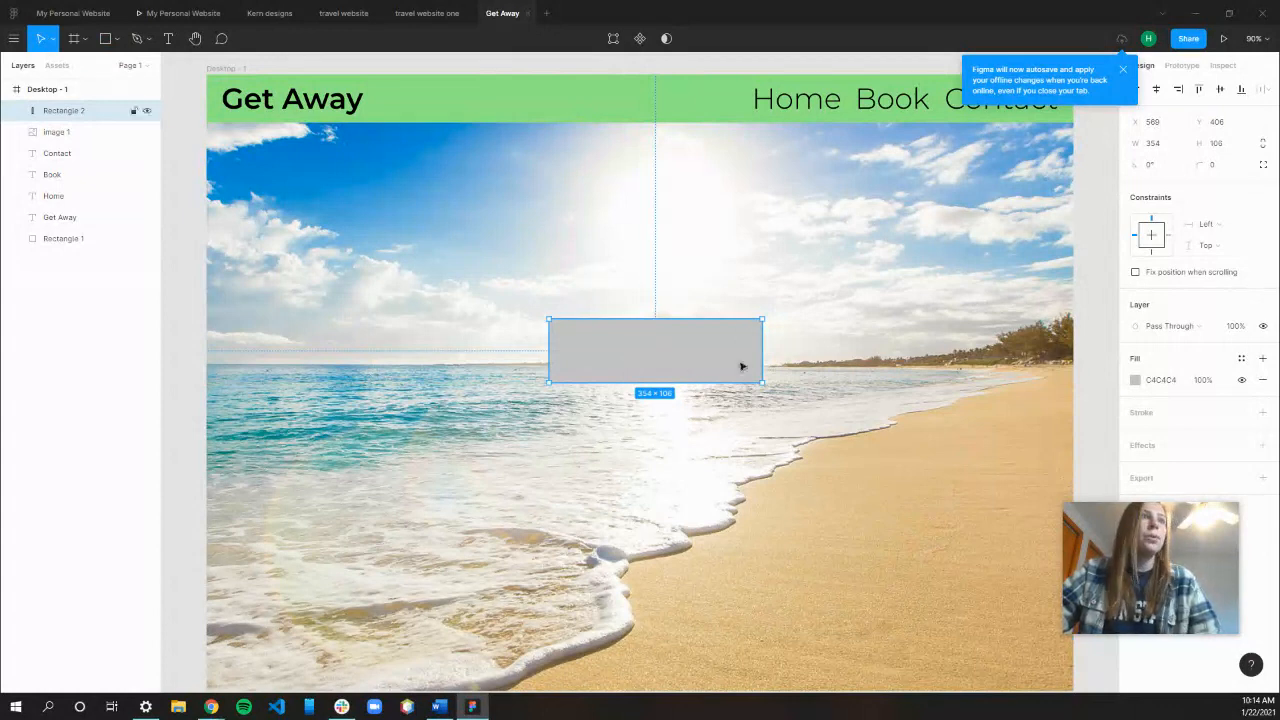
{"action": "left_click", "coordinate": [1130, 383]}
{"action": "left_click", "coordinate": [1135, 380]}
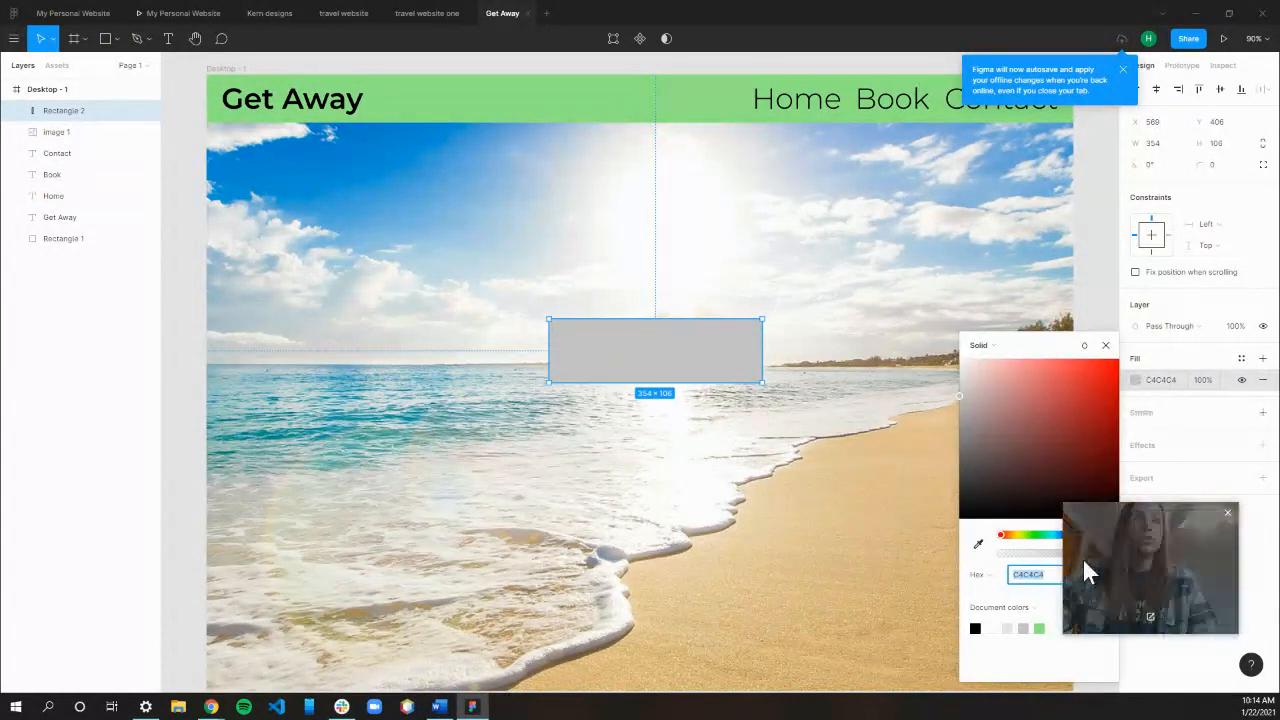
{"action": "left_click", "coordinate": [1040, 627]}
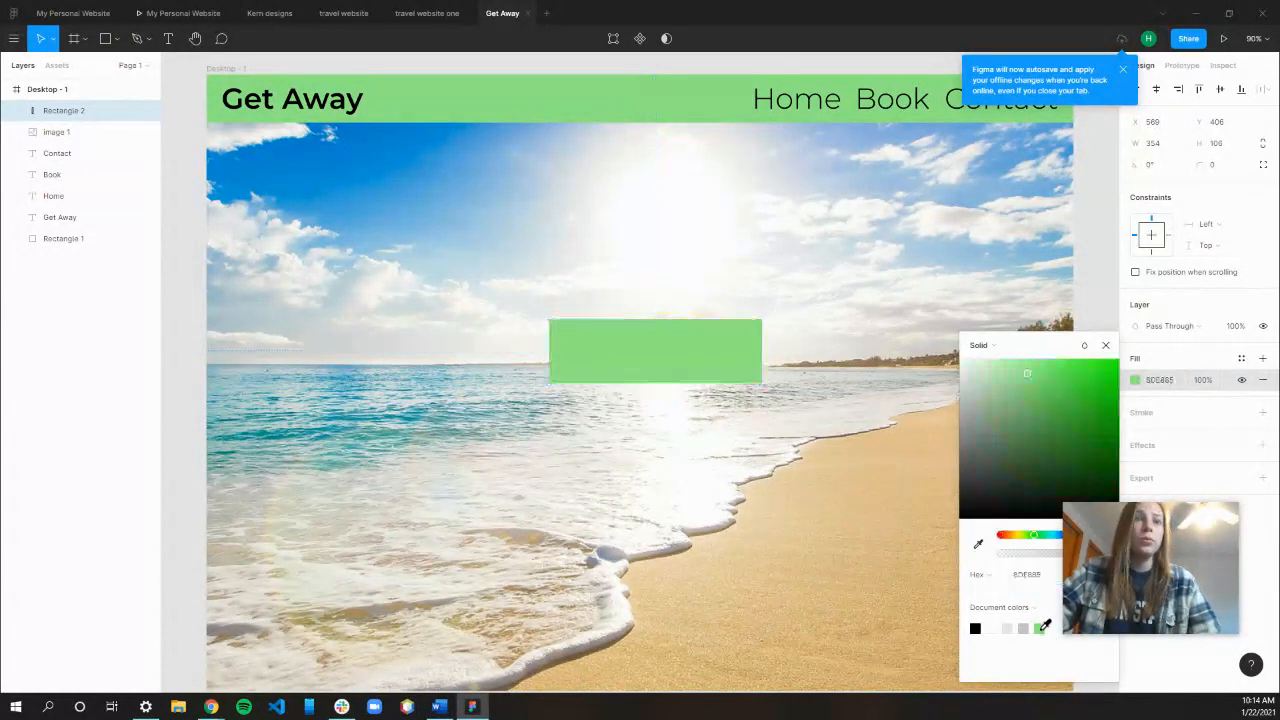
Shrink the green rectangle on the photo slightly to about 347 × 100
{"action": "double_click", "coordinate": [749, 339]}
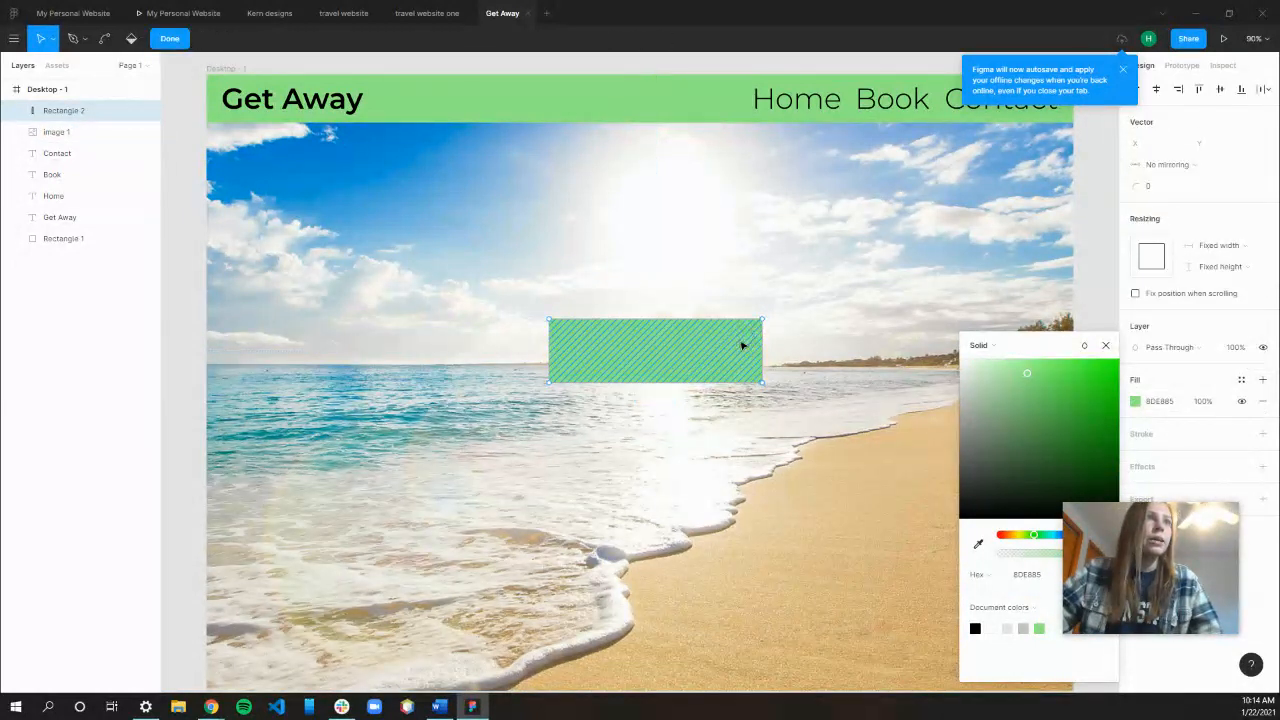
{"action": "key", "text": "Escape"}
{"action": "left_click", "coordinate": [717, 342]}
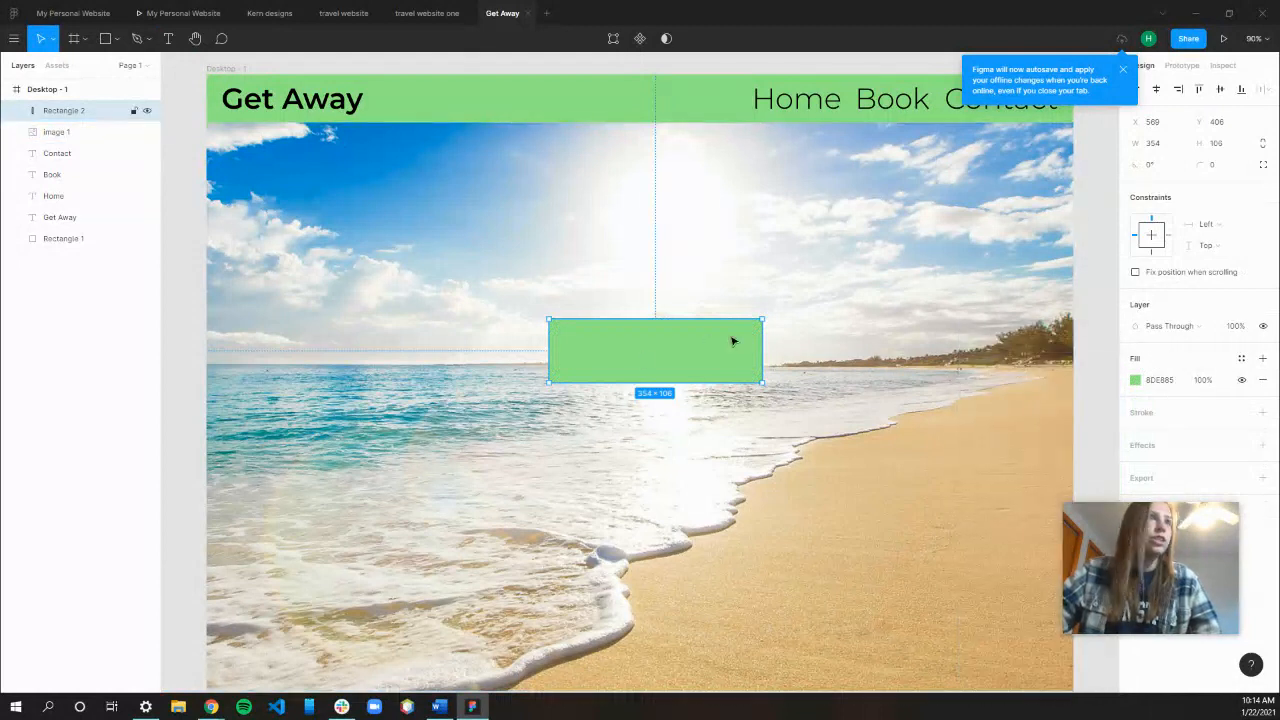
{"action": "left_click_drag", "start_coordinate": [761, 319], "coordinate": [757, 323]}
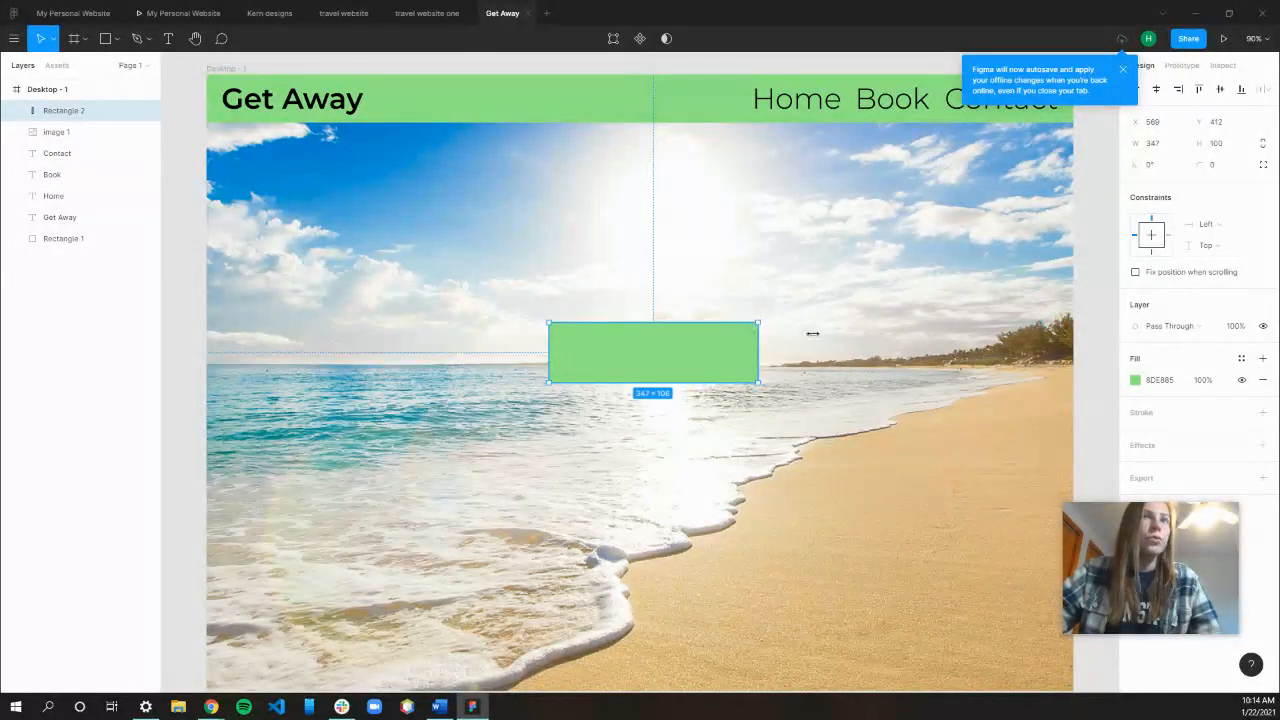
Set the green rectangle's corner radius to 5
{"action": "left_click", "coordinate": [1215, 166]}
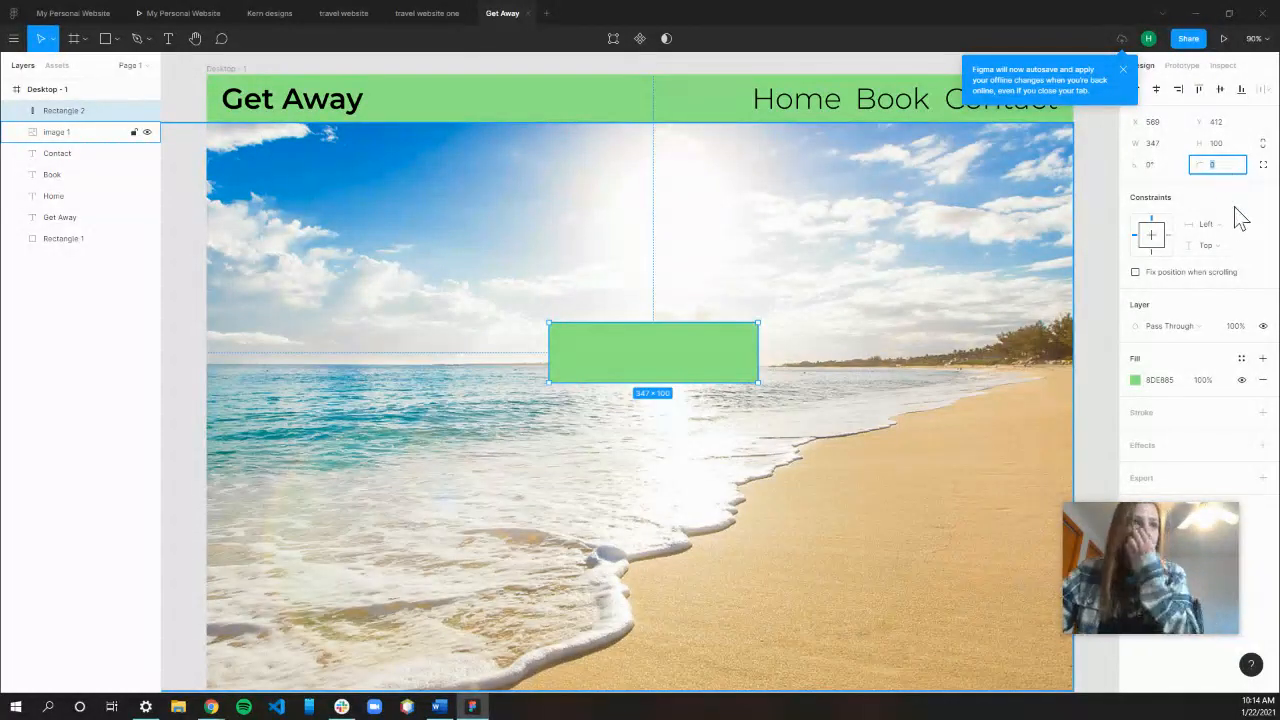
{"action": "type", "text": "5"}
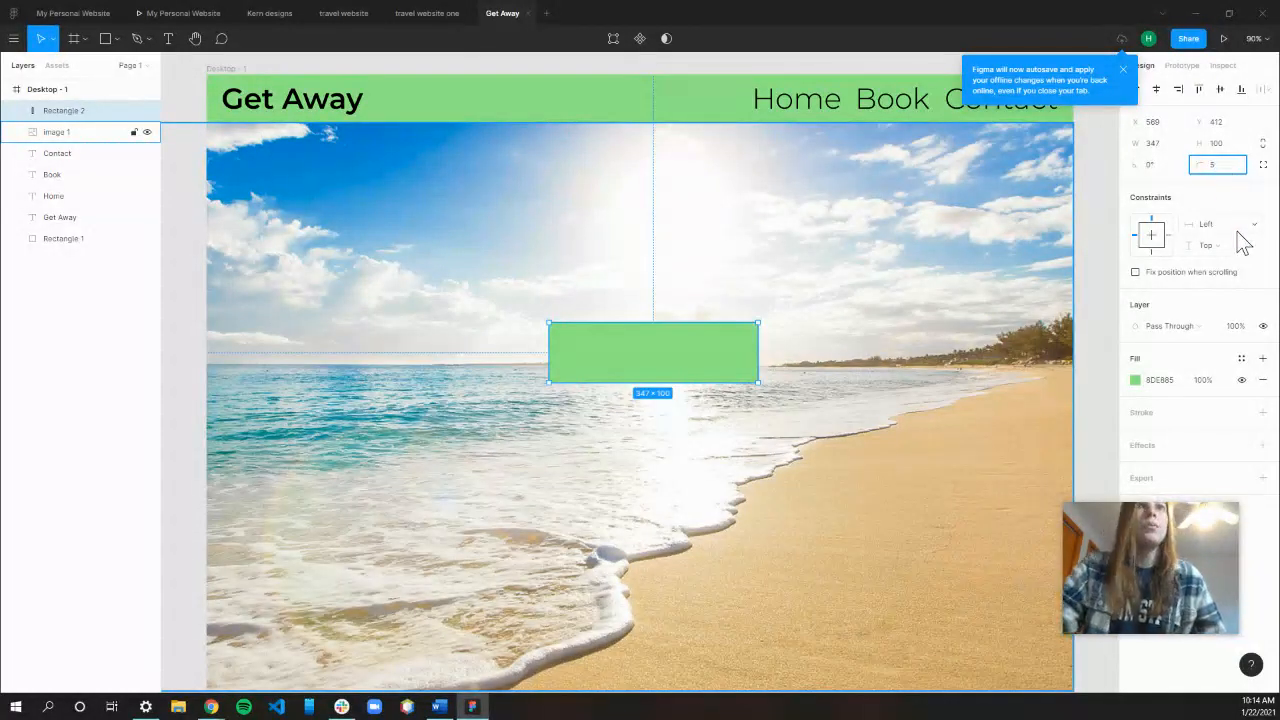
{"action": "key", "text": "Return"}
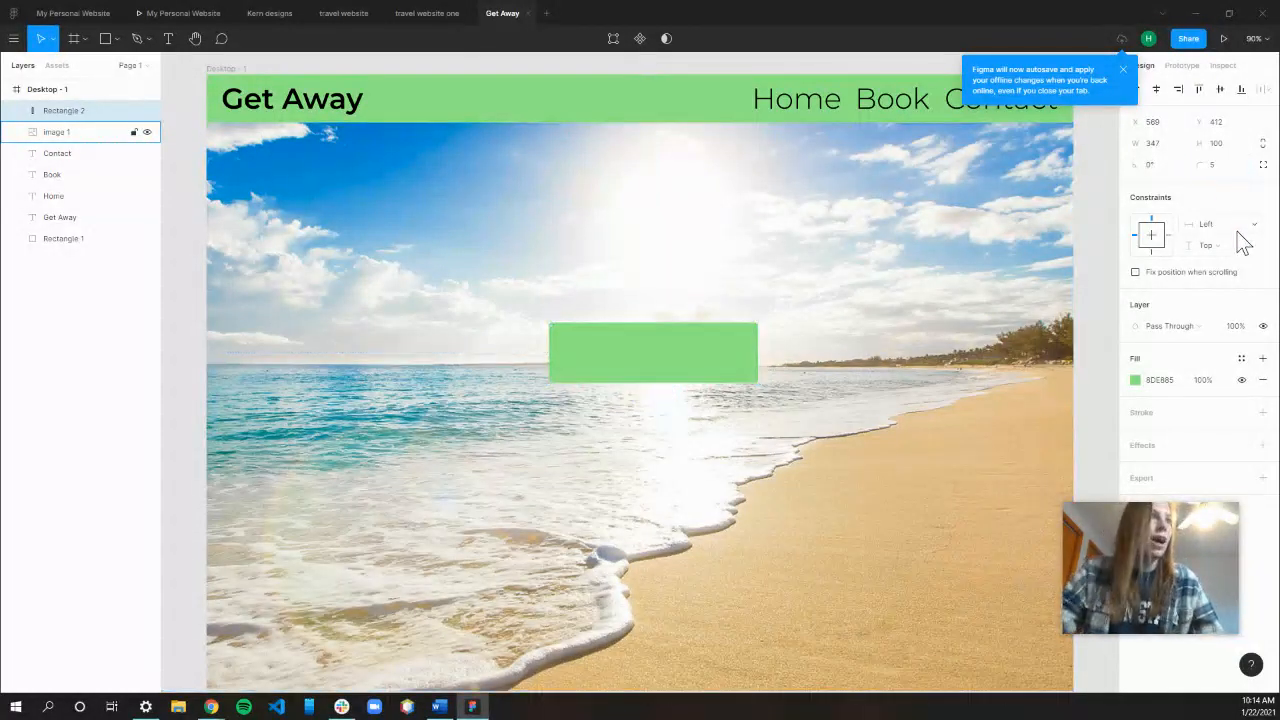
Set the green rectangle's corner radius to 20 and move it down to about X 539, Y 502
{"action": "left_click", "coordinate": [1220, 166]}
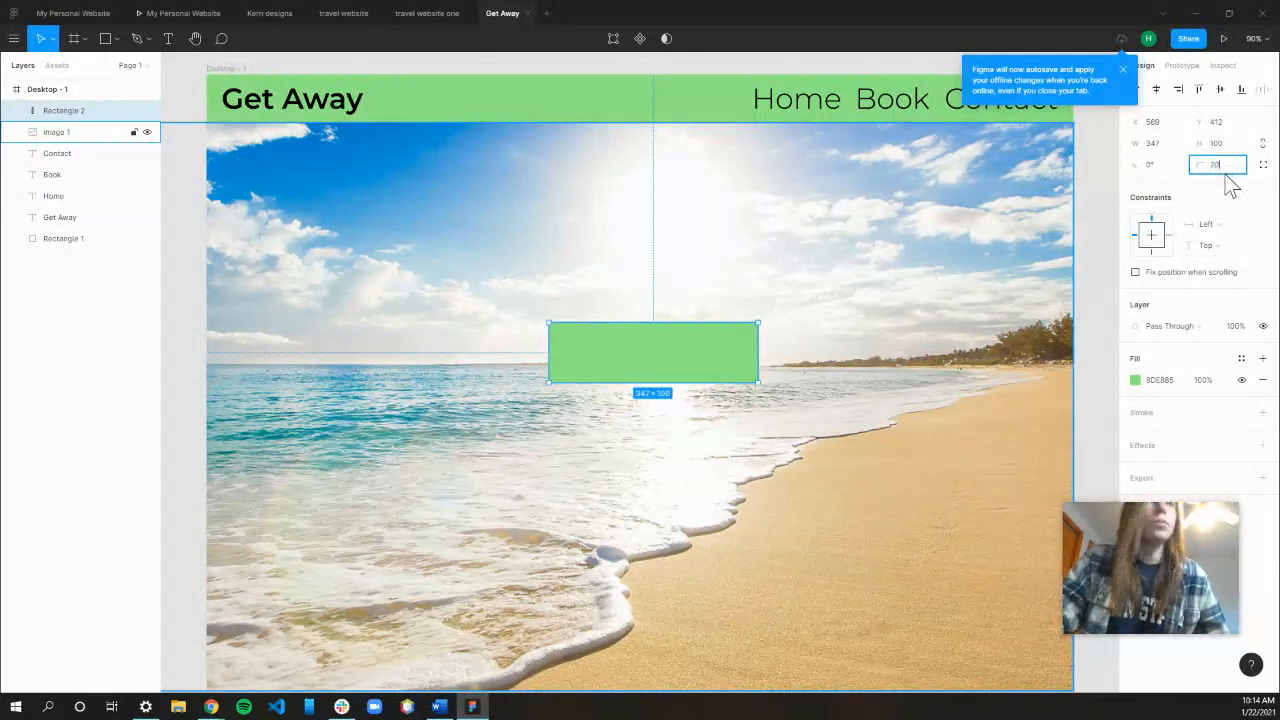
{"action": "type", "text": "20"}
{"action": "left_click", "coordinate": [1013, 291]}
{"action": "left_click_drag", "start_coordinate": [634, 354], "coordinate": [675, 409]}
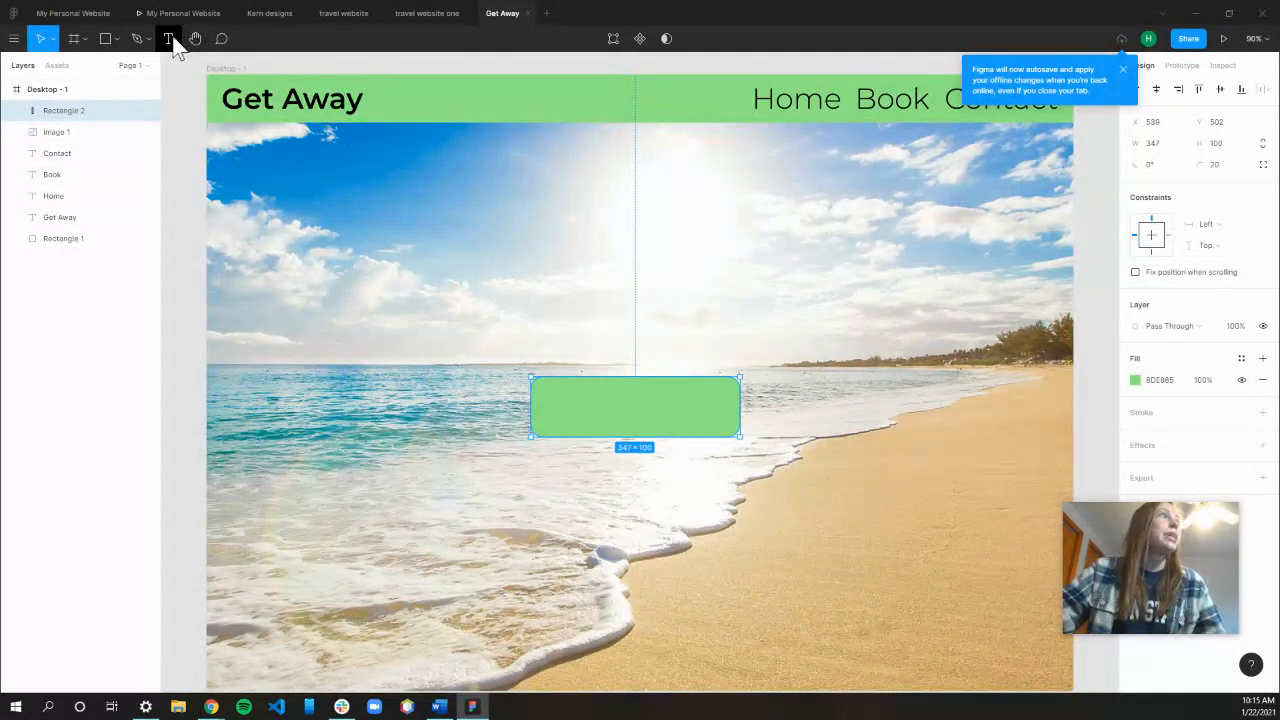
Add a text box about 303 × 79 containing "Book Now" on the green rectangle and shift the text towards its centre
{"action": "left_click", "coordinate": [170, 40]}
{"action": "left_click_drag", "start_coordinate": [539, 384], "coordinate": [723, 430]}
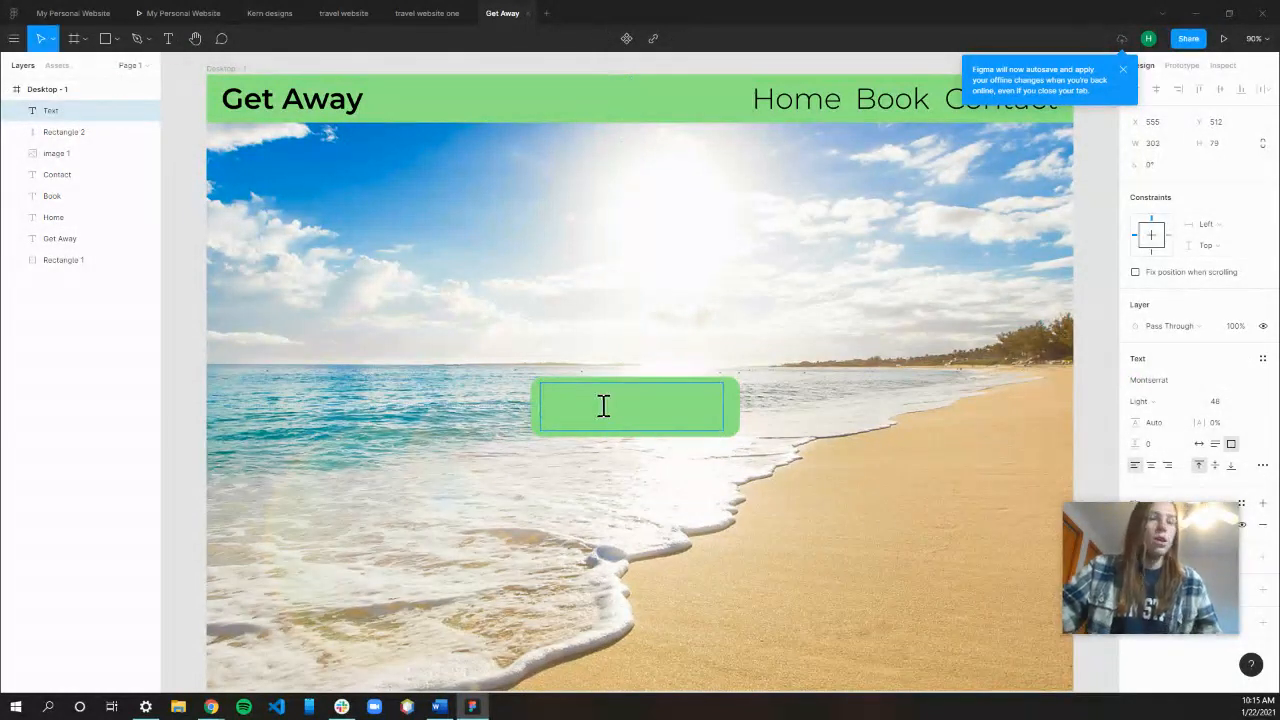
{"action": "type", "text": "BOop"}
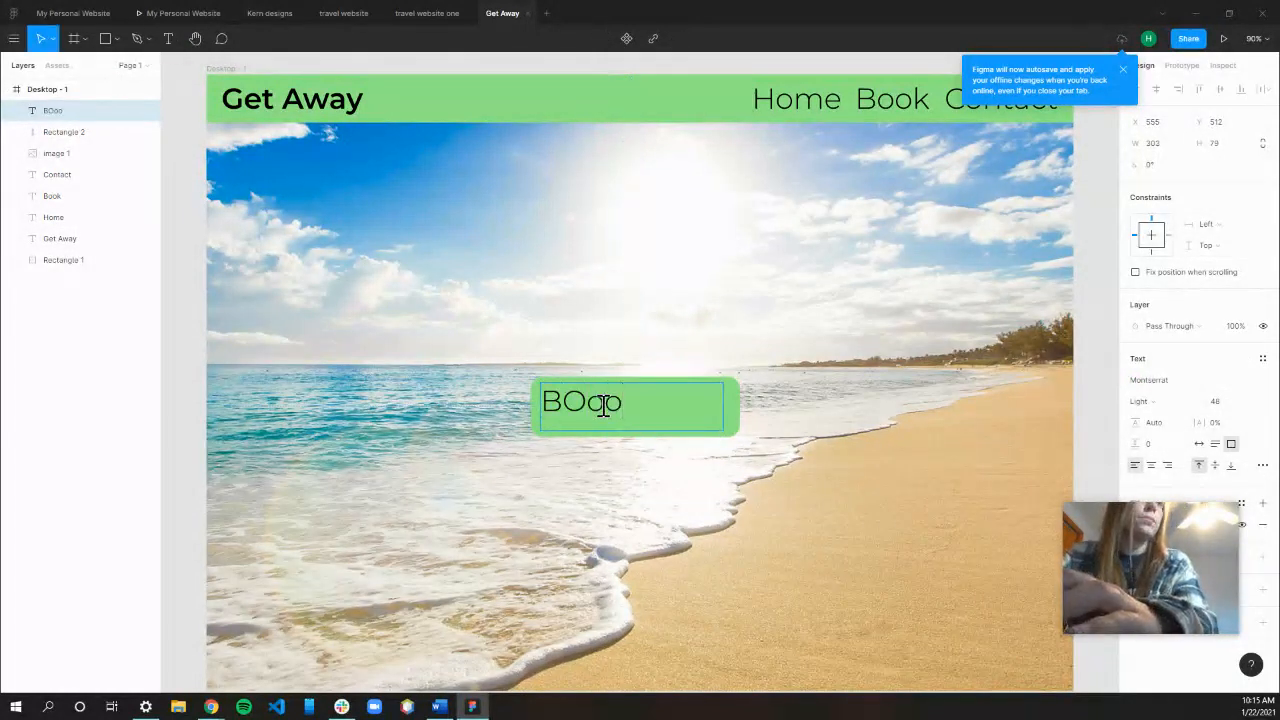
{"action": "key", "text": "BackSpace"}
{"action": "key", "text": "BackSpace"}
{"action": "key", "text": "BackSpace"}
{"action": "type", "text": "oo"}
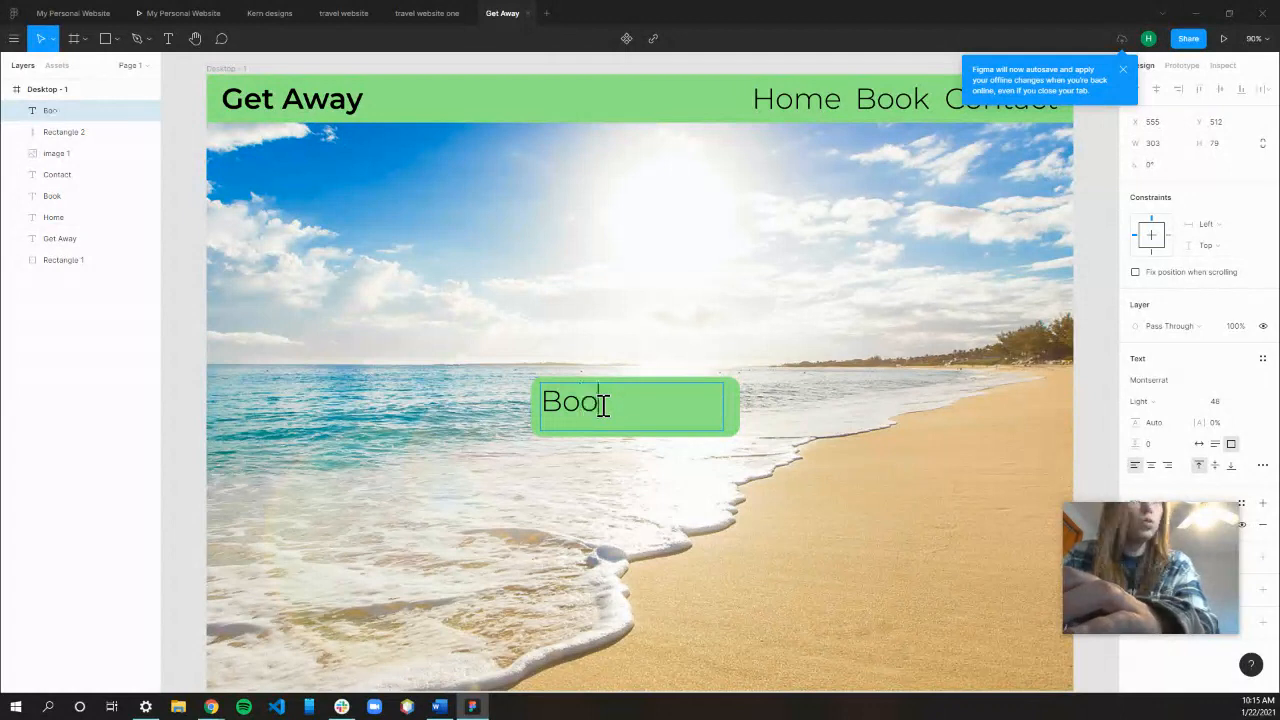
{"action": "type", "text": "k Now"}
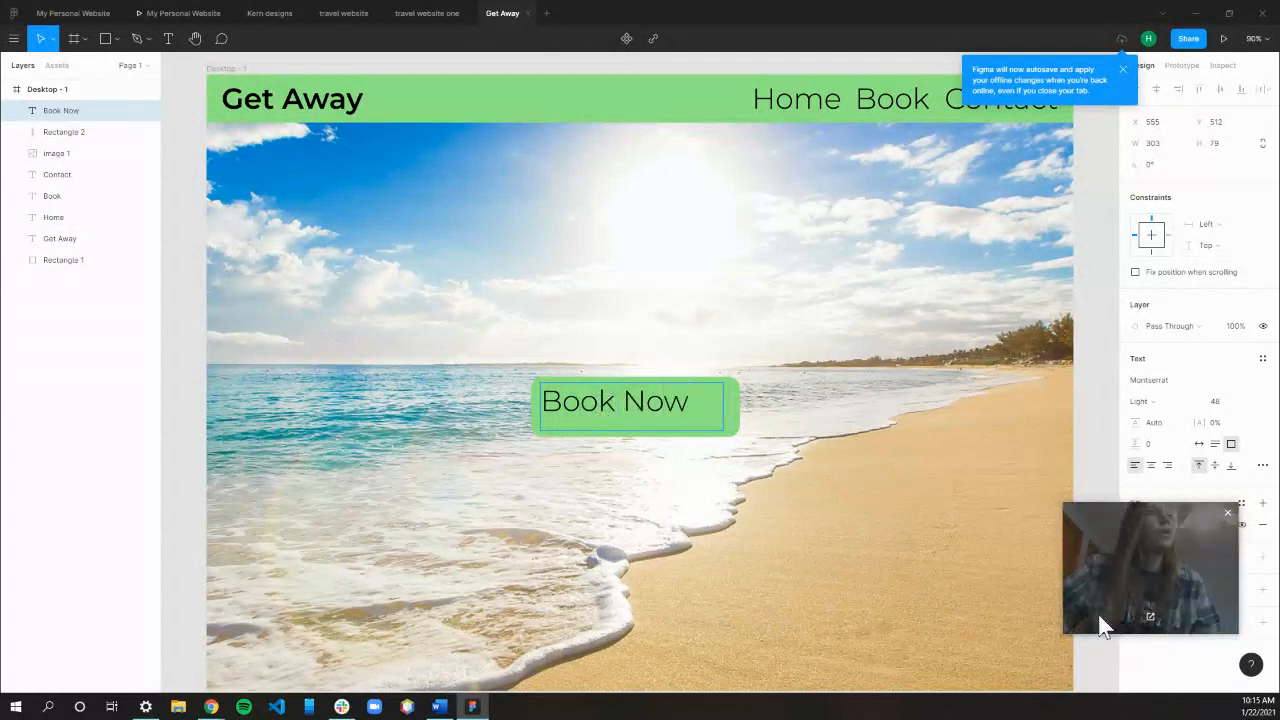
{"action": "key", "text": "Escape"}
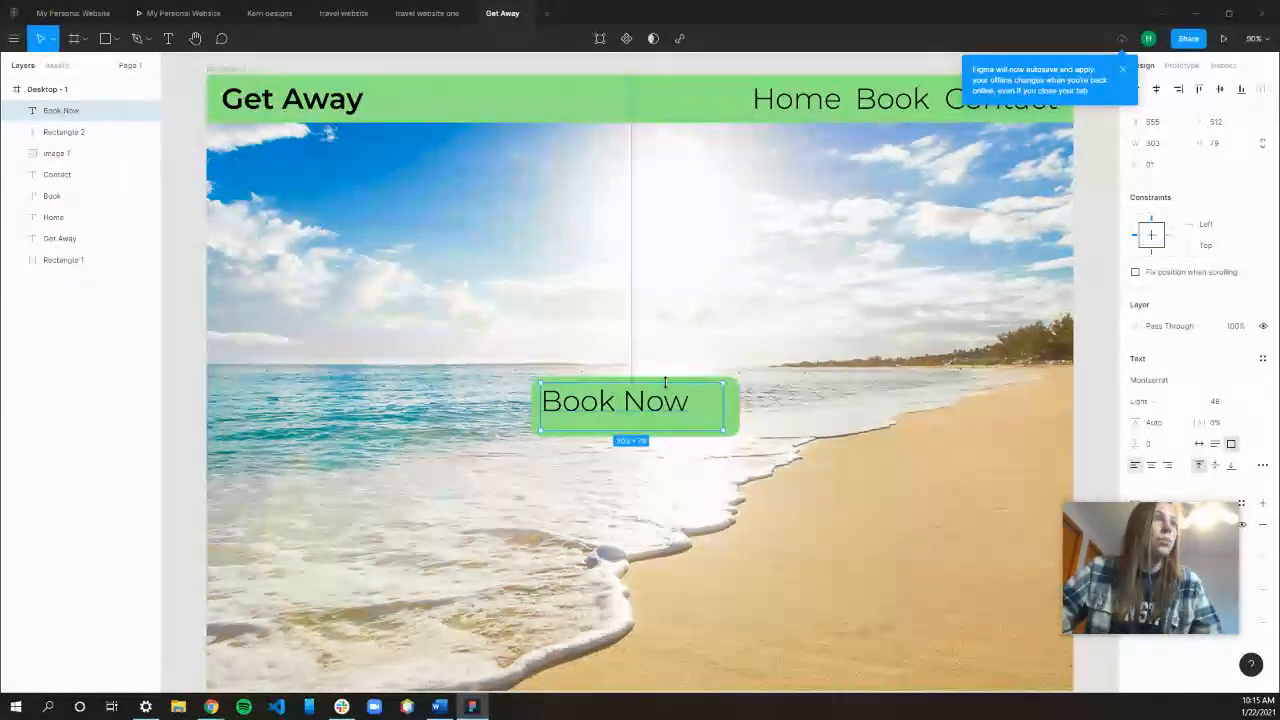
{"action": "left_click_drag", "start_coordinate": [678, 404], "coordinate": [640, 408]}
{"action": "left_click", "coordinate": [760, 578]}
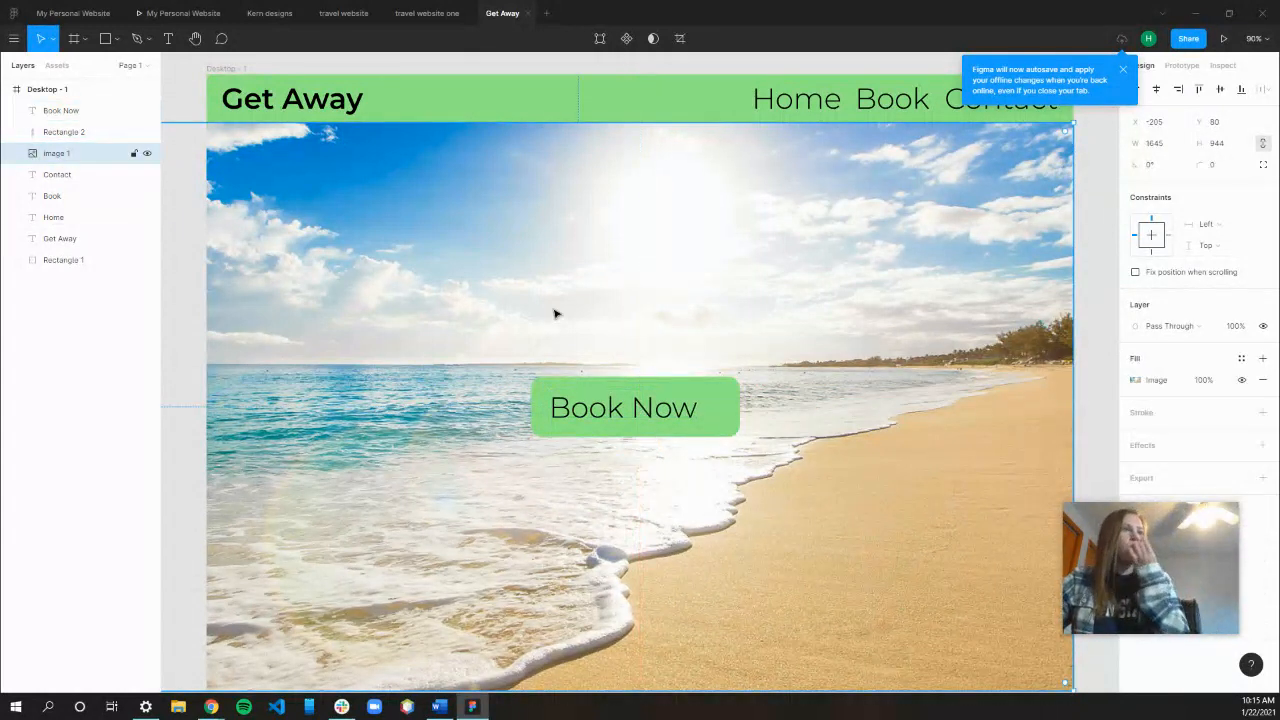
Group the "Book Now" text with its green rectangle and move the group to about X 547, Y 496, centred across the frame
{"action": "left_click", "coordinate": [61, 113]}
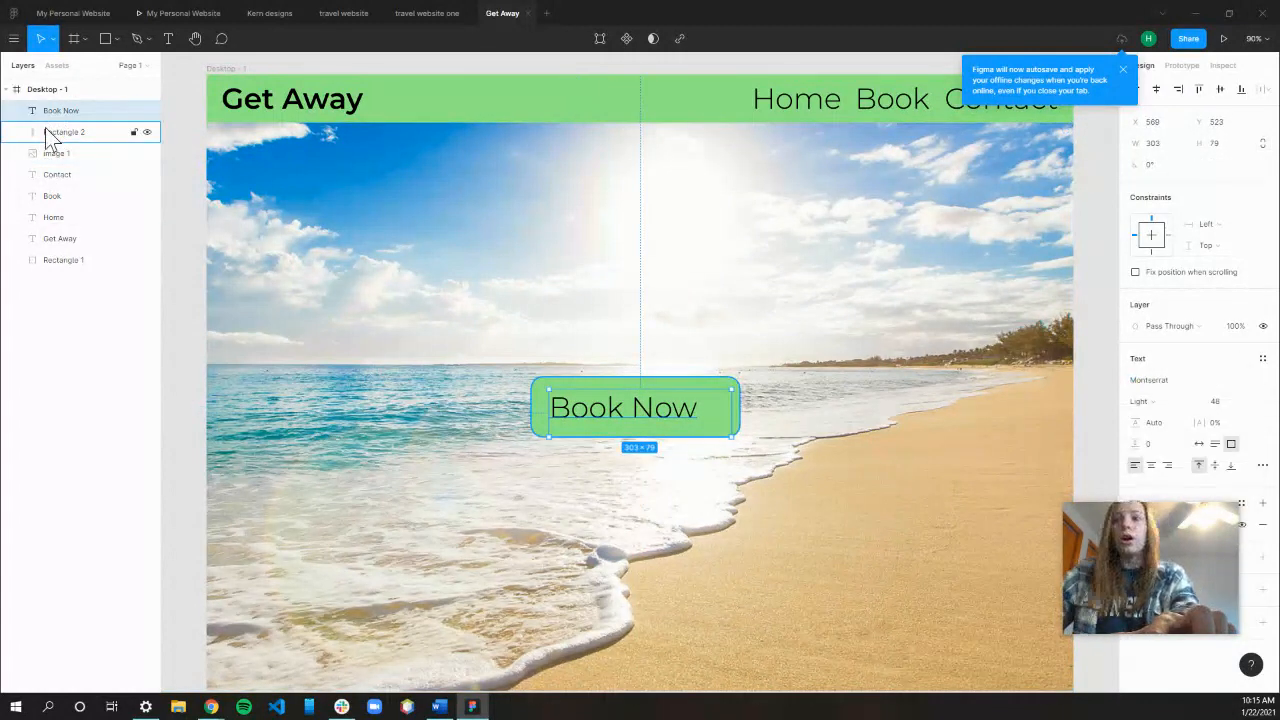
{"action": "left_click", "coordinate": [45, 128], "text": "shift"}
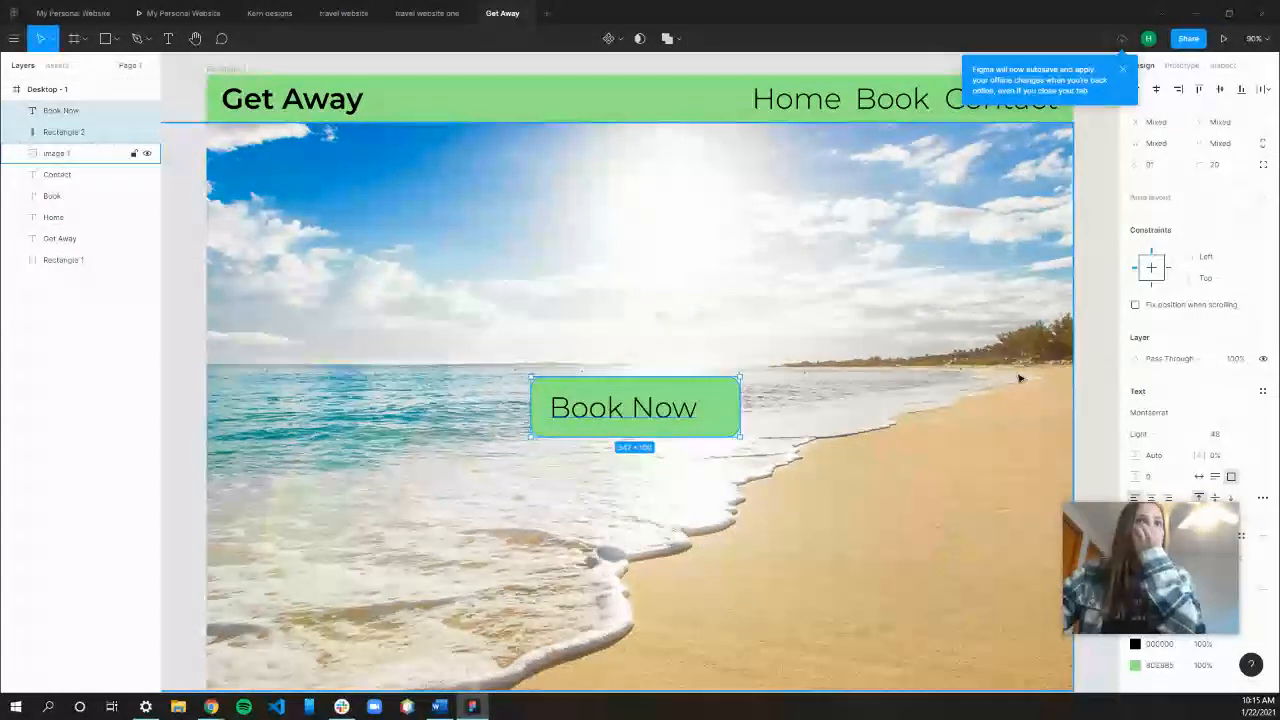
{"action": "right_click", "coordinate": [614, 390]}
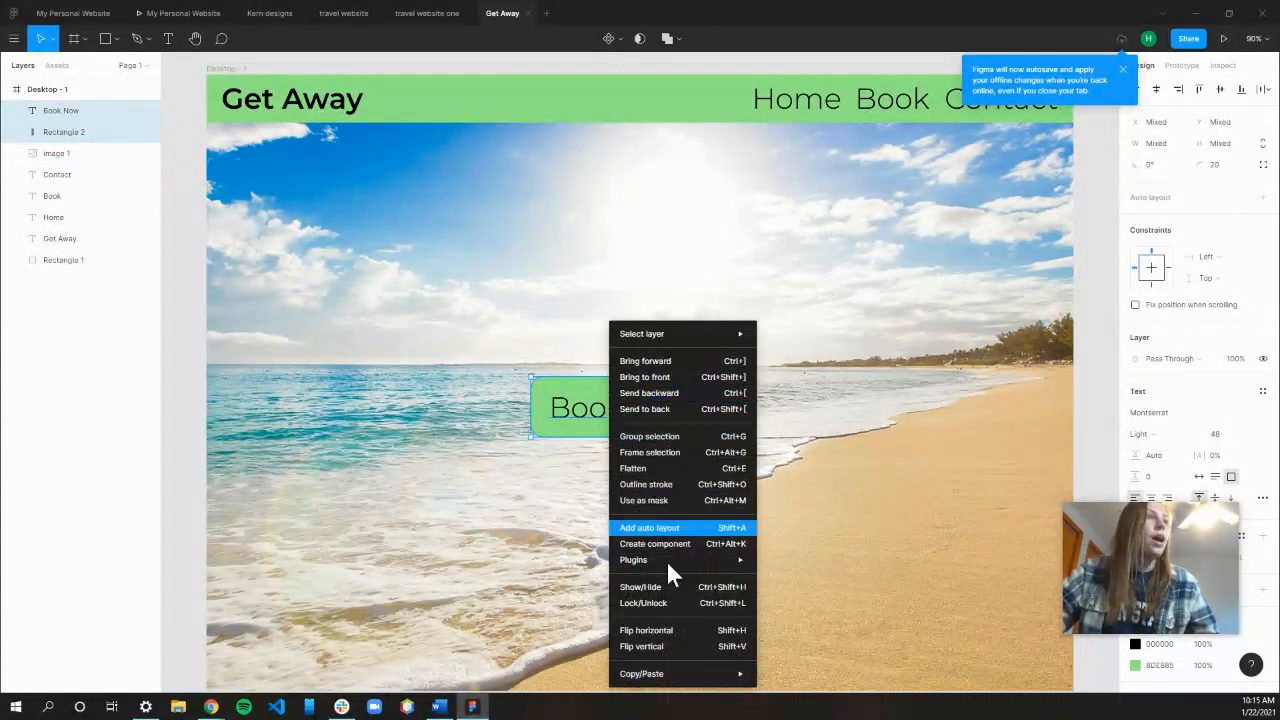
{"action": "left_click", "coordinate": [652, 438]}
{"action": "mouse_move", "coordinate": [618, 415]}
{"action": "left_mouse_down"}
{"action": "mouse_move", "coordinate": [708, 415]}
{"action": "mouse_move", "coordinate": [605, 414]}
{"action": "mouse_move", "coordinate": [631, 404]}
{"action": "mouse_move", "coordinate": [621, 410]}
{"action": "left_mouse_up"}
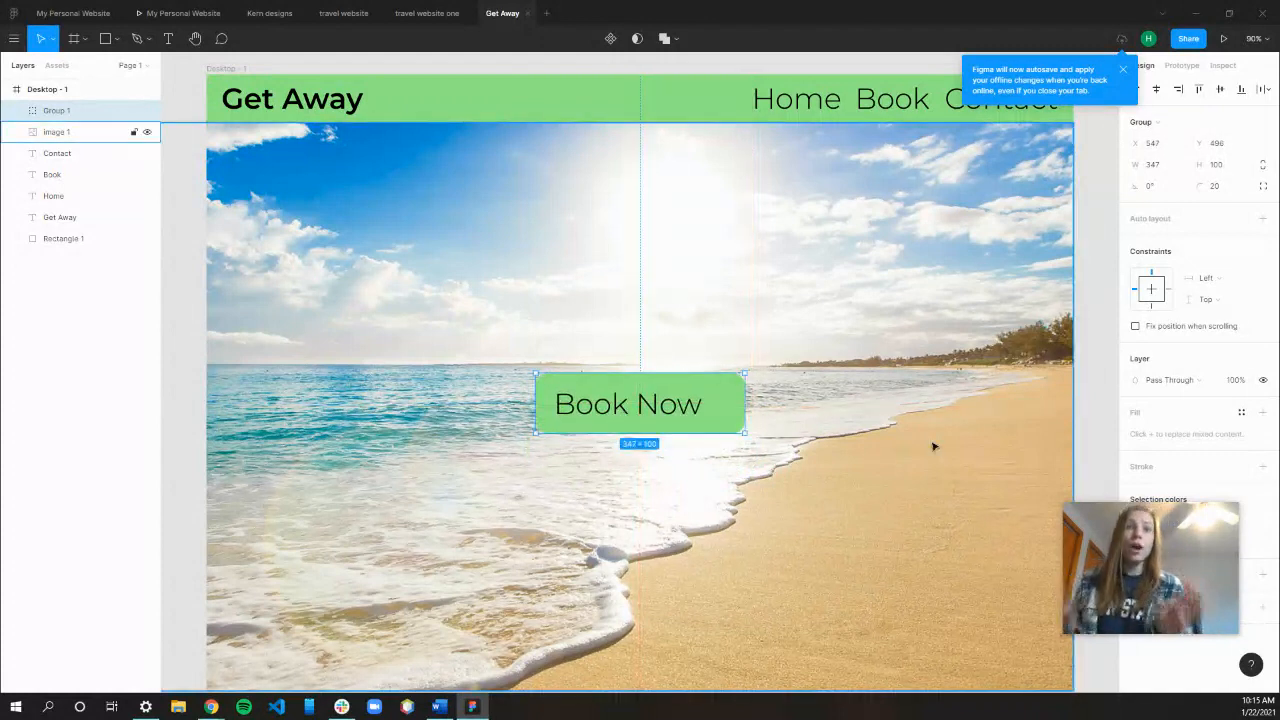